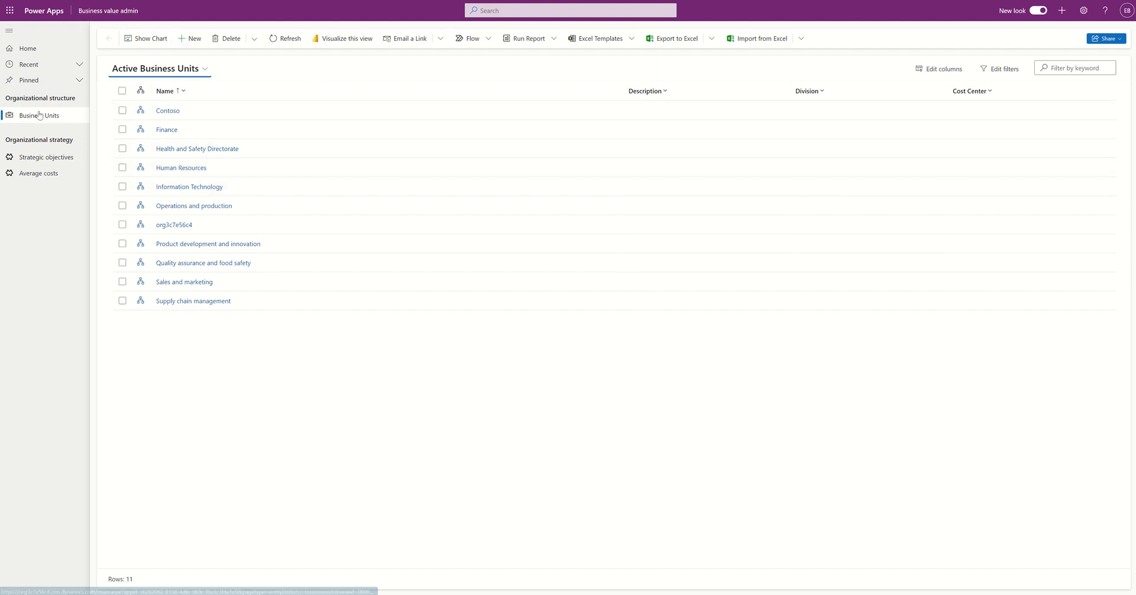
{"action": "left_click", "coordinate": [38, 158]}
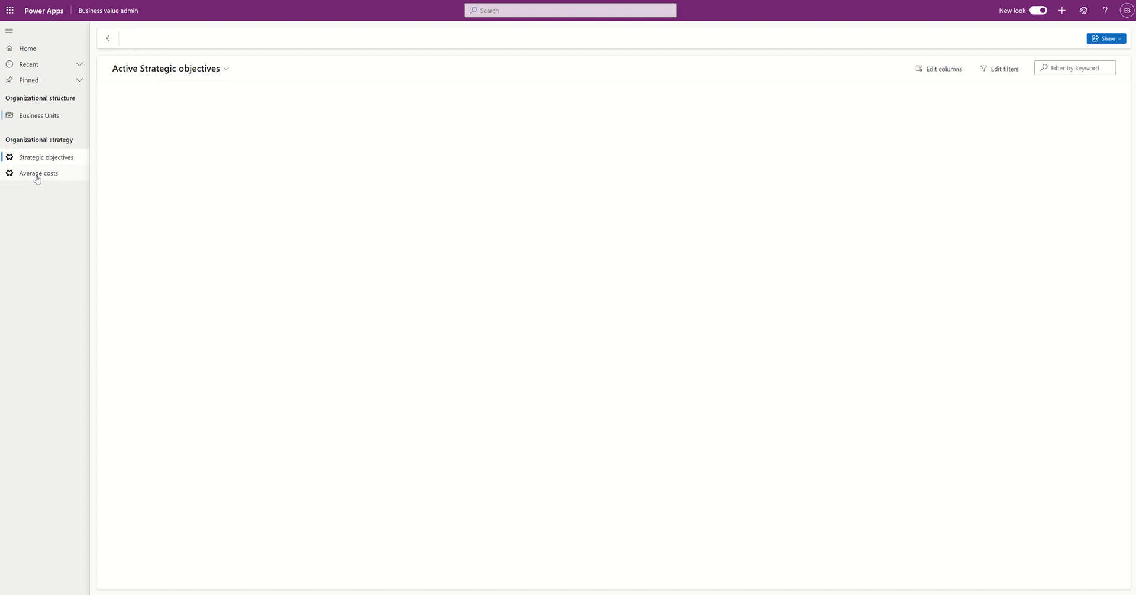
{"action": "left_click", "coordinate": [37, 176]}
{"action": "left_click", "coordinate": [51, 117]}
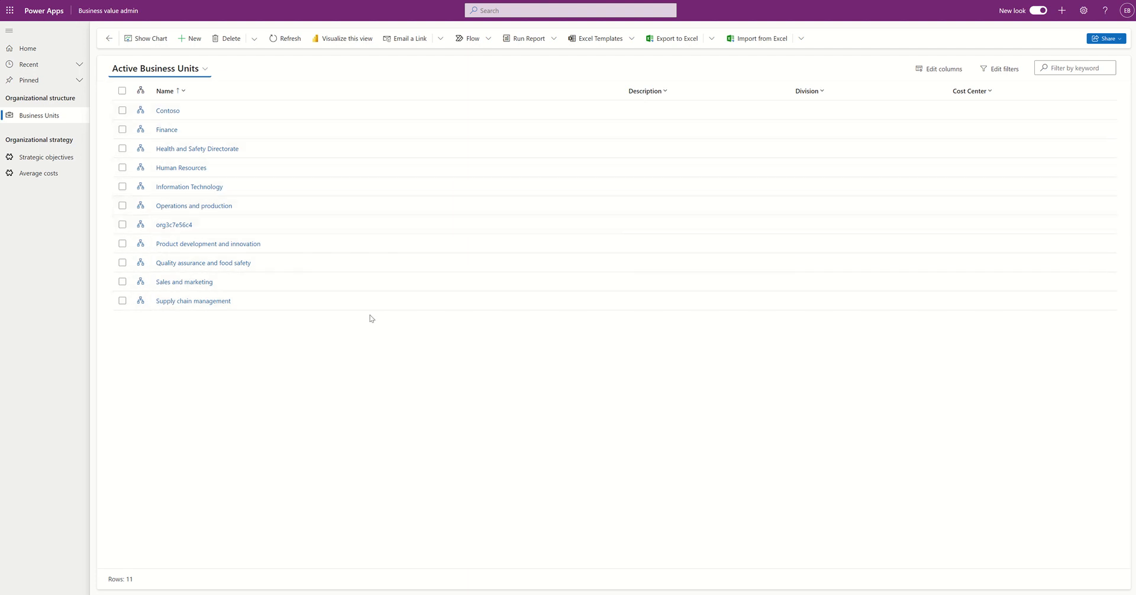
Step: Open the 'Foster a safe and healthy work environment' record from the Strategic objectives list
{"action": "left_click", "coordinate": [60, 157]}
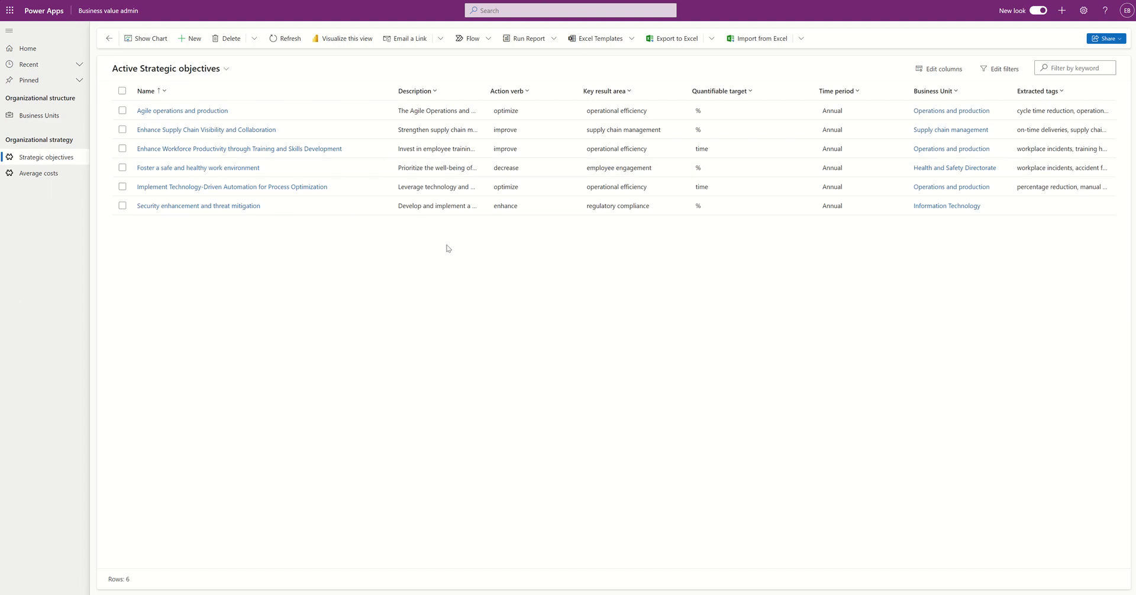
{"action": "left_click", "coordinate": [190, 169]}
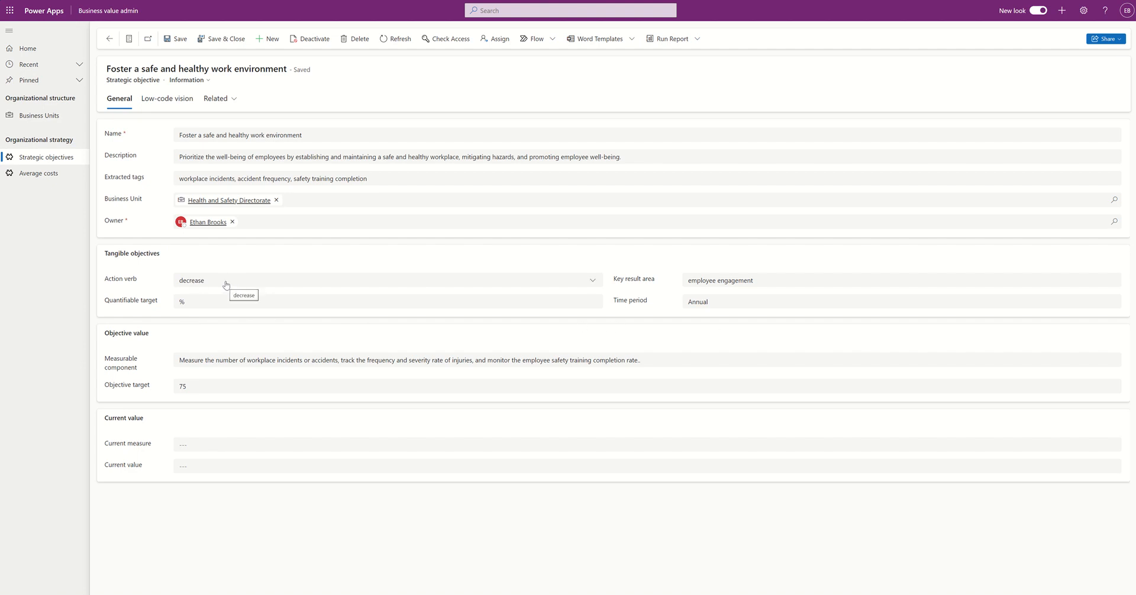
{"action": "left_click", "coordinate": [291, 284]}
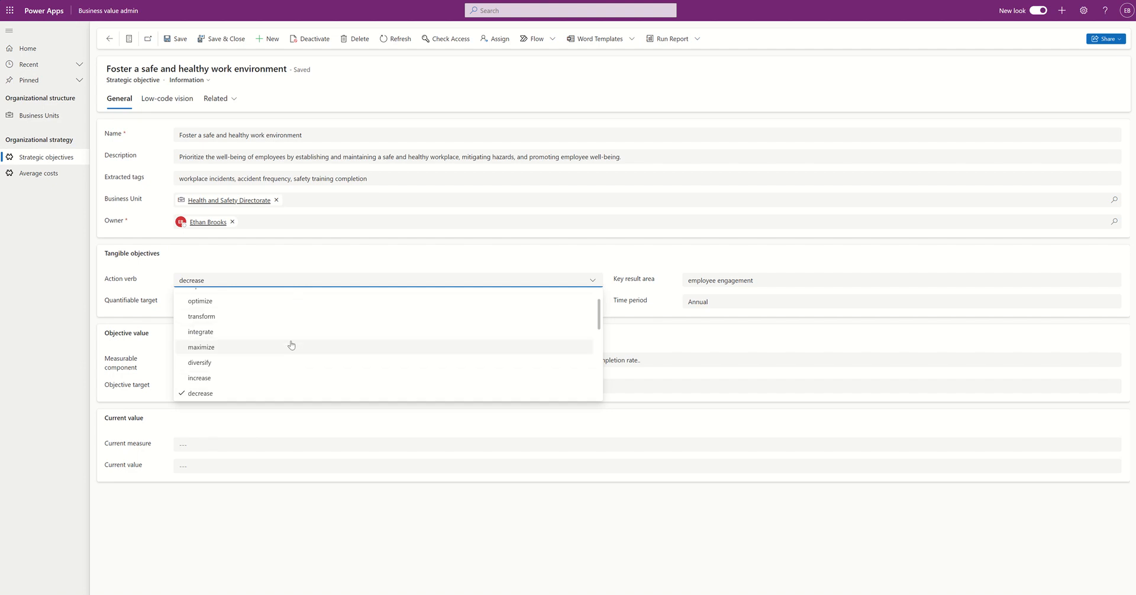
{"action": "left_click", "coordinate": [352, 262]}
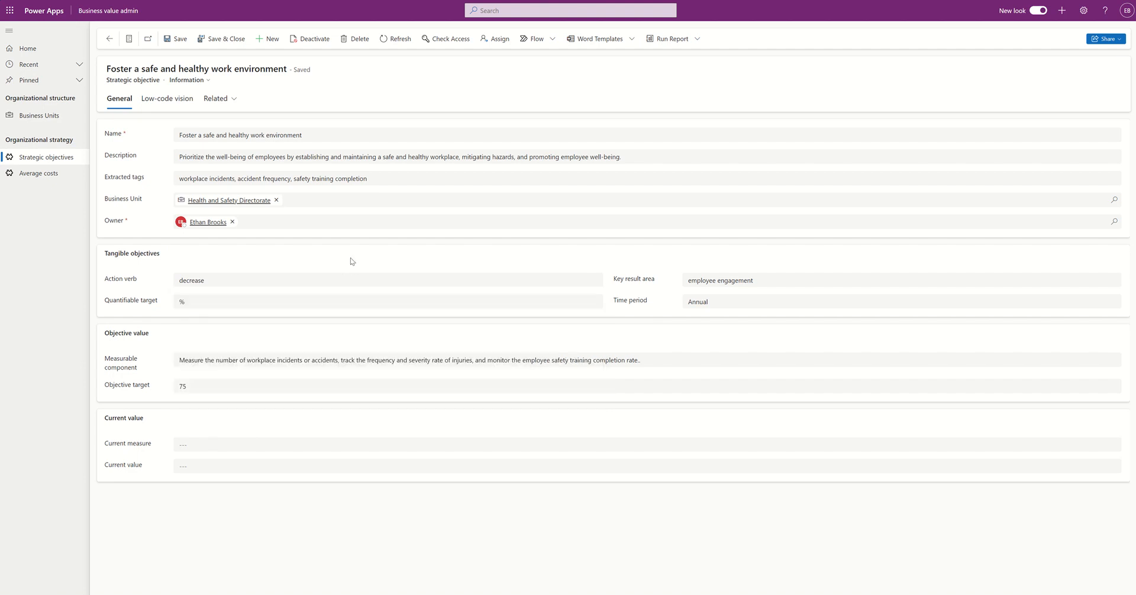
{"action": "left_click", "coordinate": [321, 307]}
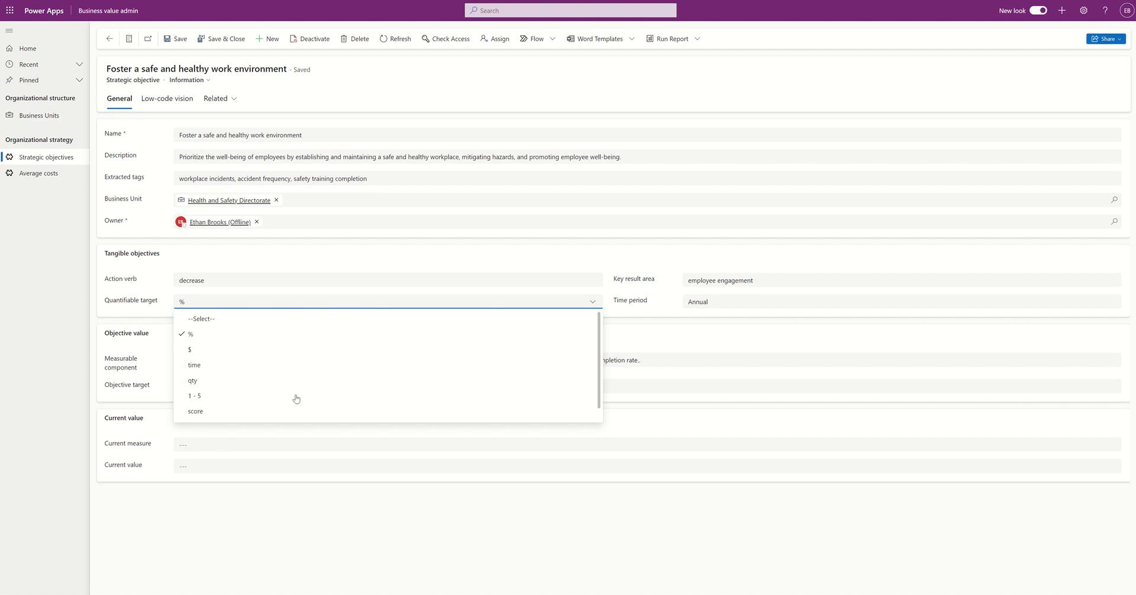
{"action": "scroll", "coordinate": [310, 387], "scroll_direction": "down", "scroll_amount": 1}
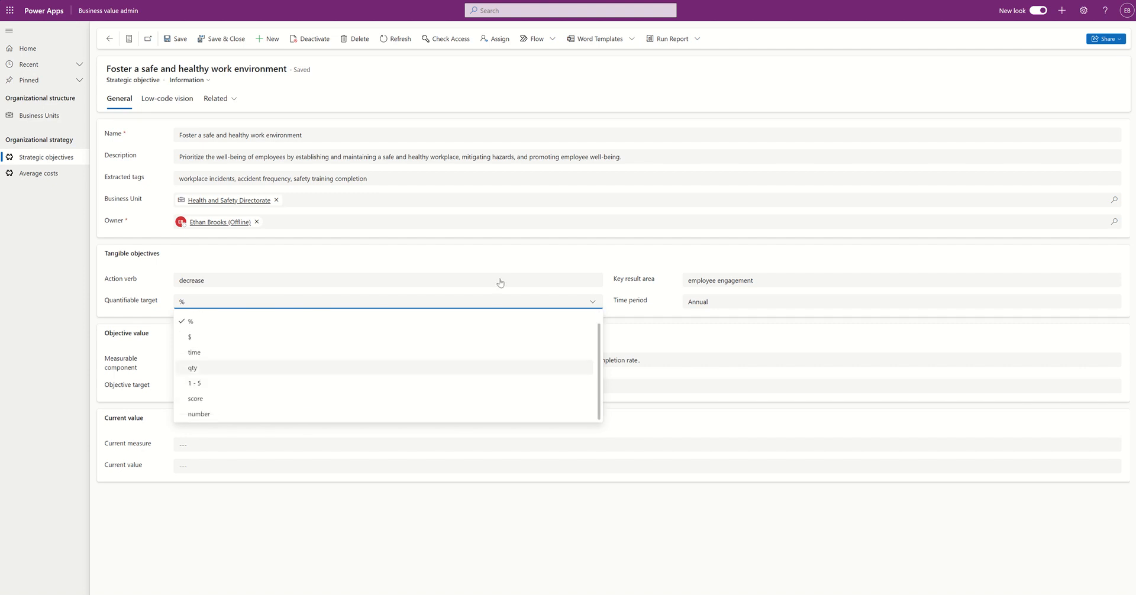
{"action": "left_click", "coordinate": [647, 264]}
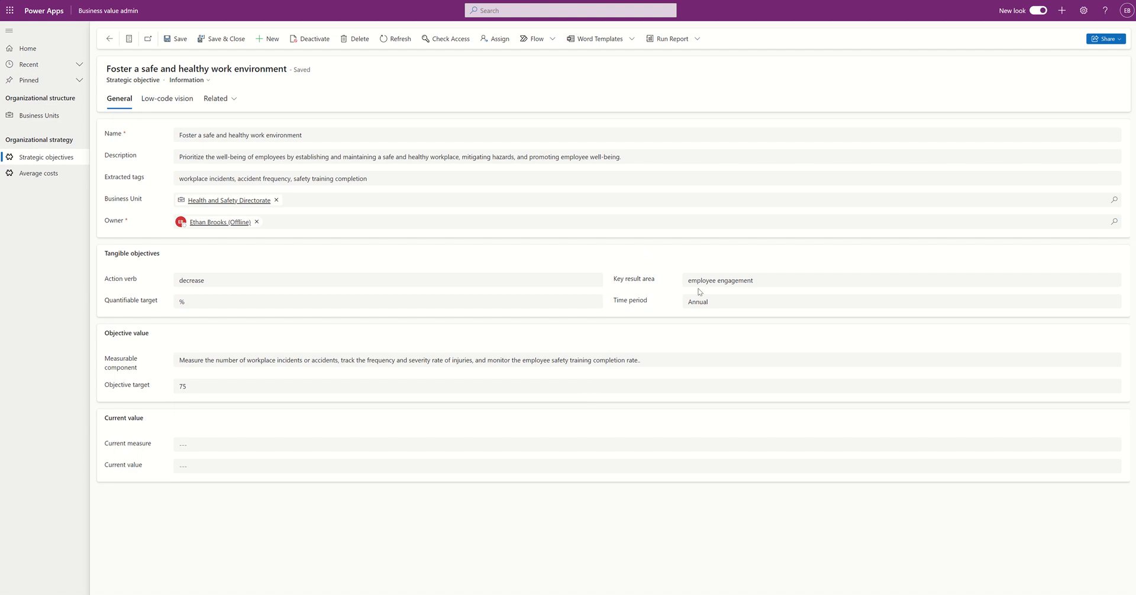
{"action": "left_click", "coordinate": [737, 303]}
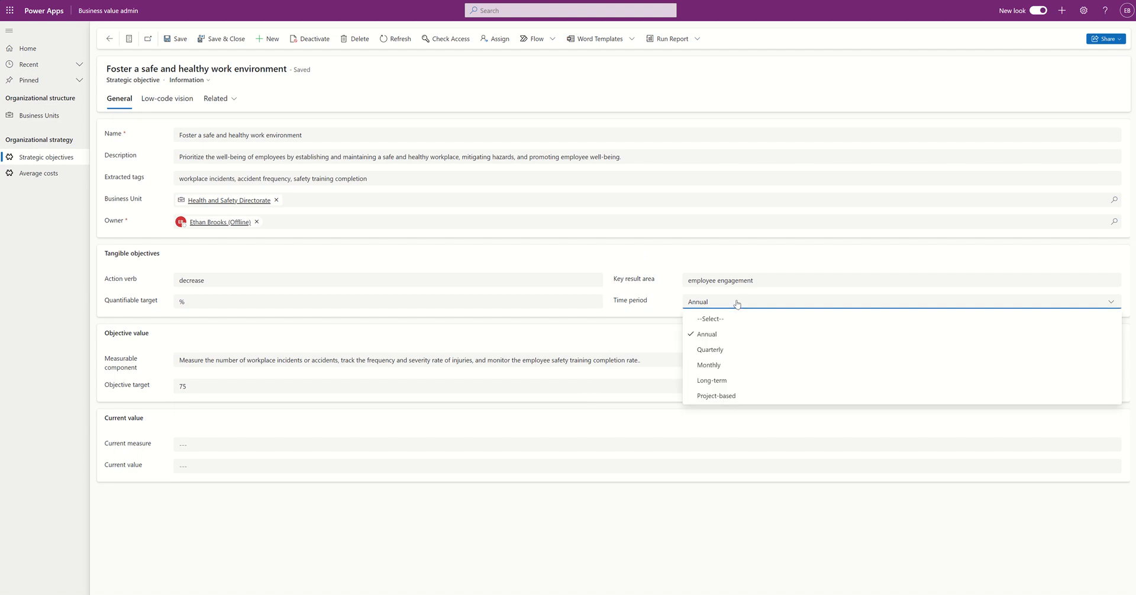
{"action": "left_click", "coordinate": [747, 263]}
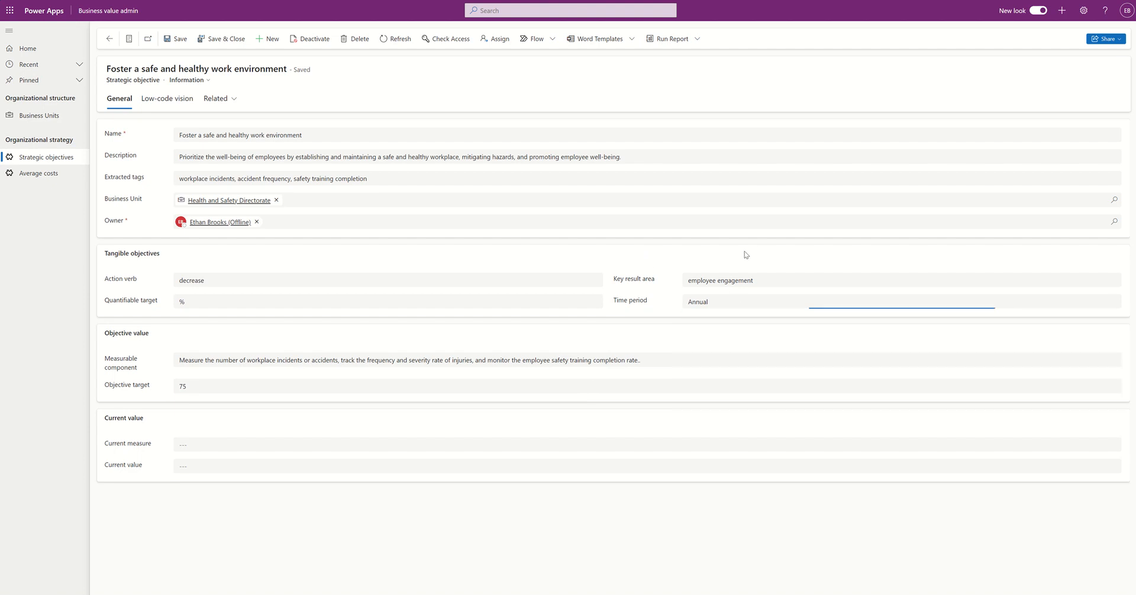
{"action": "left_click", "coordinate": [759, 284]}
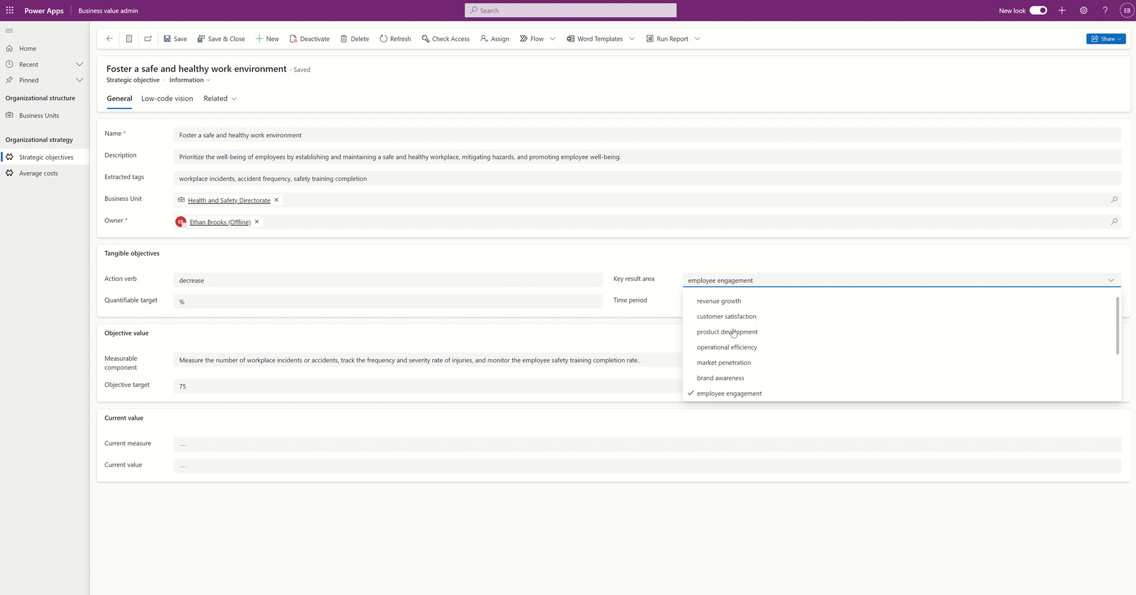
{"action": "scroll", "coordinate": [816, 348], "scroll_direction": "down", "scroll_amount": 1}
{"action": "scroll", "coordinate": [815, 348], "scroll_direction": "down", "scroll_amount": 2}
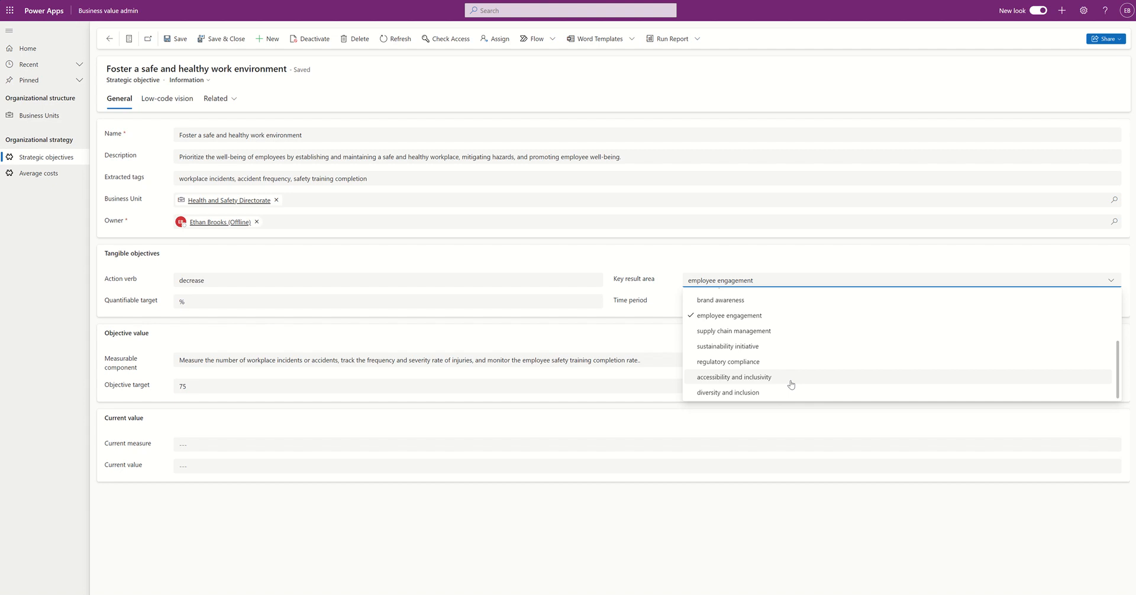
{"action": "scroll", "coordinate": [791, 385], "scroll_direction": "up", "scroll_amount": 3}
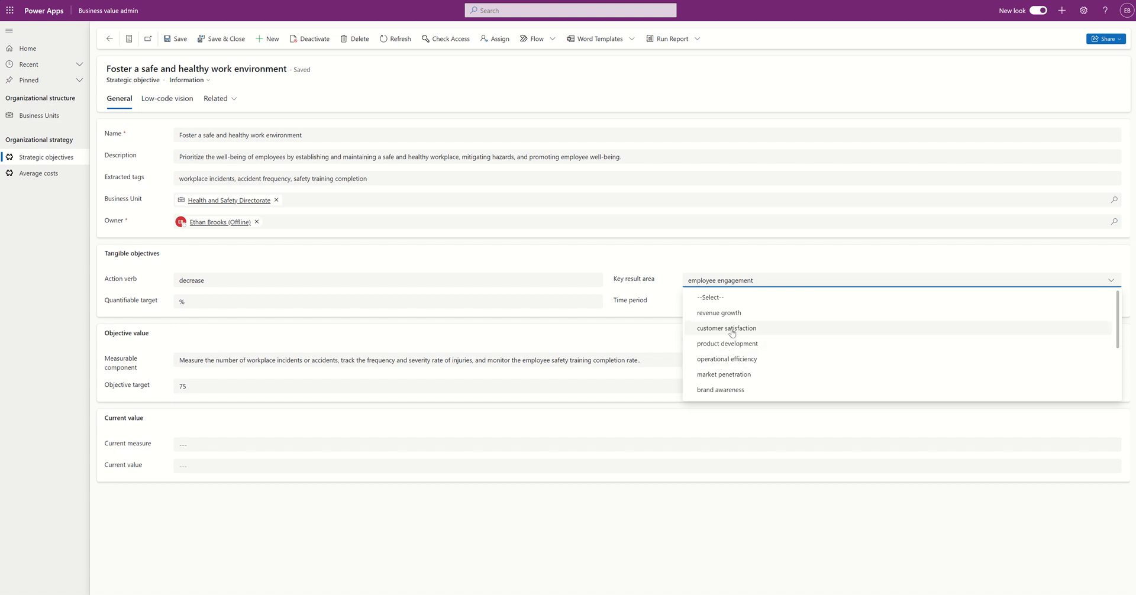
{"action": "left_click", "coordinate": [673, 257]}
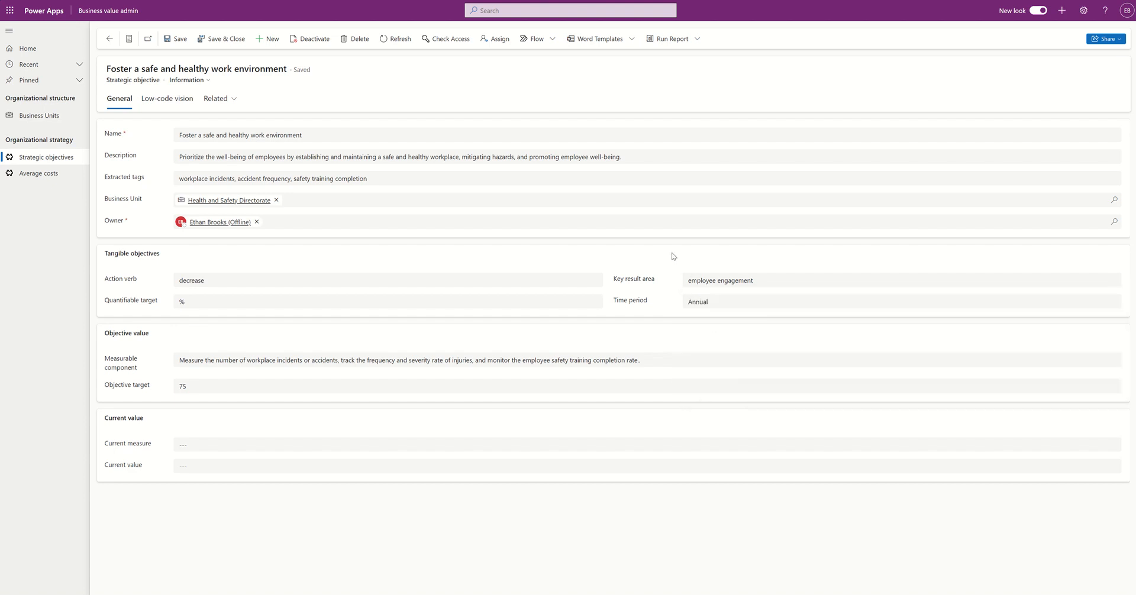
Step: Highlight and review the Measurable component wording of the safe workplace objective
{"action": "left_click", "coordinate": [200, 358]}
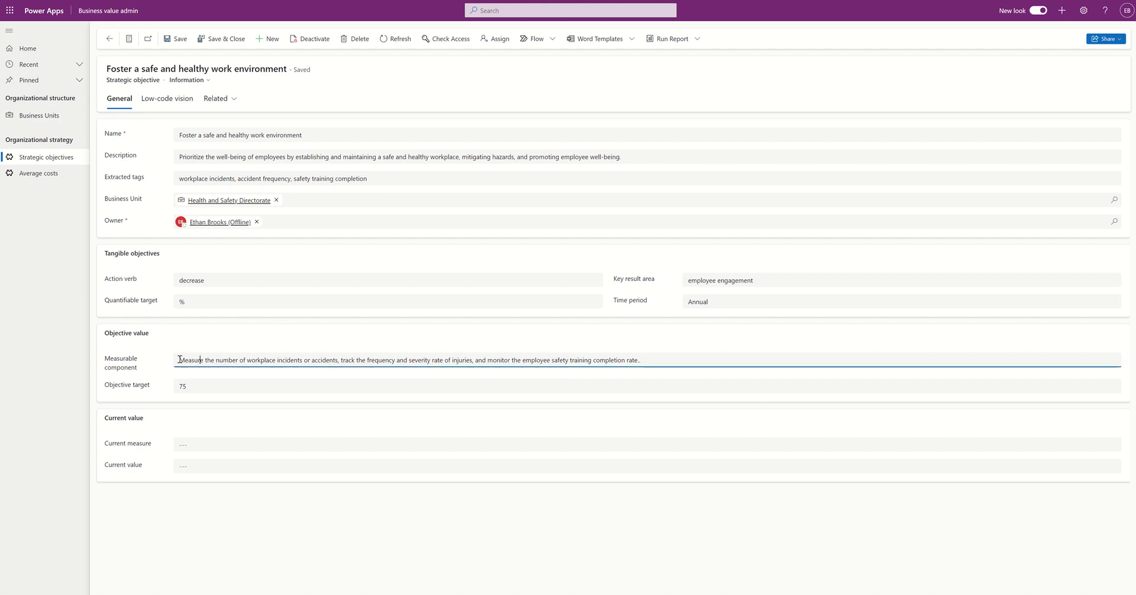
{"action": "left_click_drag", "start_coordinate": [186, 362], "coordinate": [608, 378]}
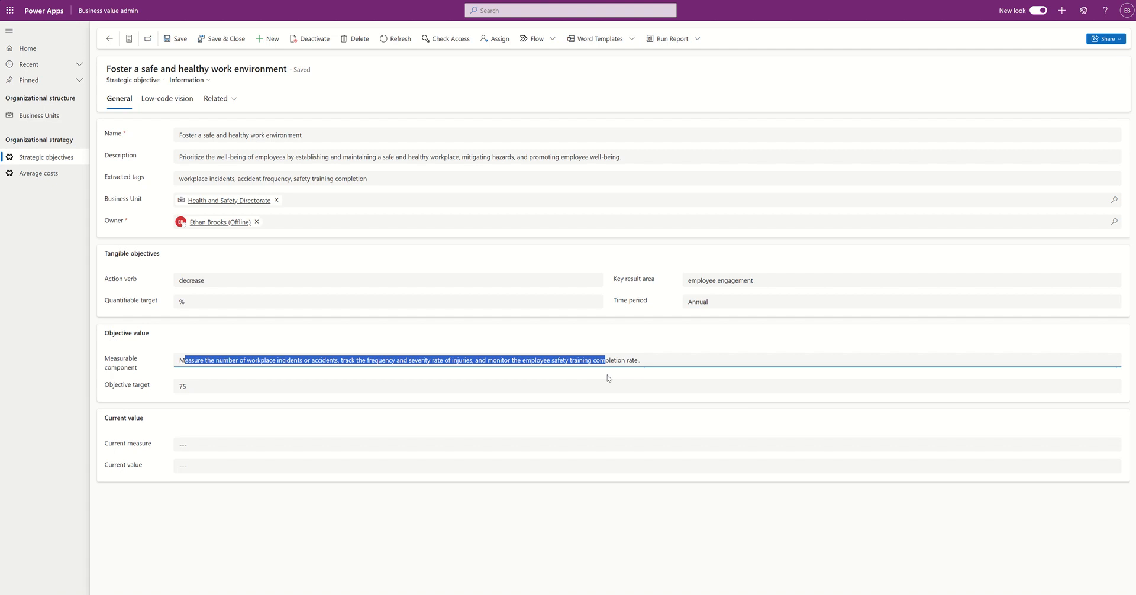
{"action": "left_click", "coordinate": [592, 410]}
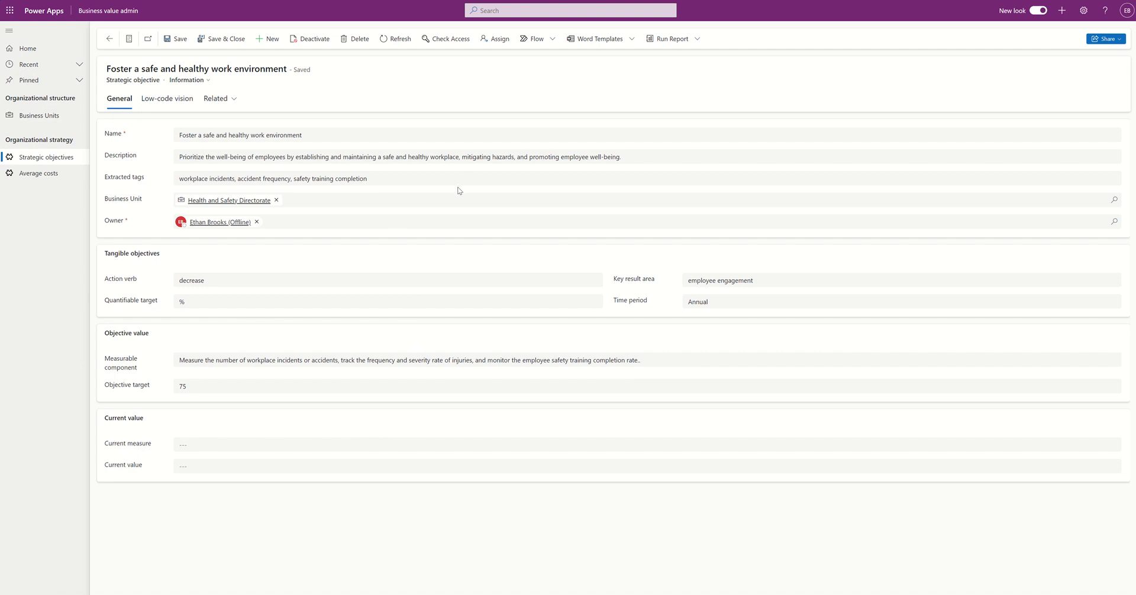
Step: Review the workplace incidents and accident frequency tags, then return to the objectives list
{"action": "left_click_drag", "start_coordinate": [359, 178], "coordinate": [283, 166]}
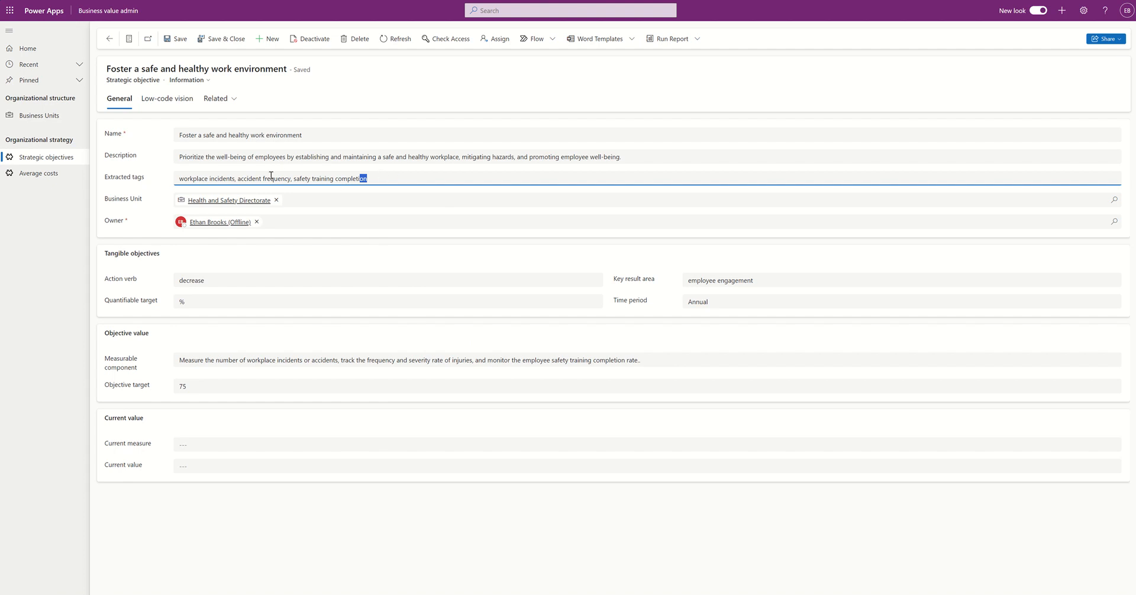
{"action": "left_click", "coordinate": [272, 177]}
{"action": "left_click", "coordinate": [192, 178]}
{"action": "left_click_drag", "start_coordinate": [179, 180], "coordinate": [235, 179]}
{"action": "left_click_drag", "start_coordinate": [238, 178], "coordinate": [349, 194]}
{"action": "left_click", "coordinate": [342, 211]}
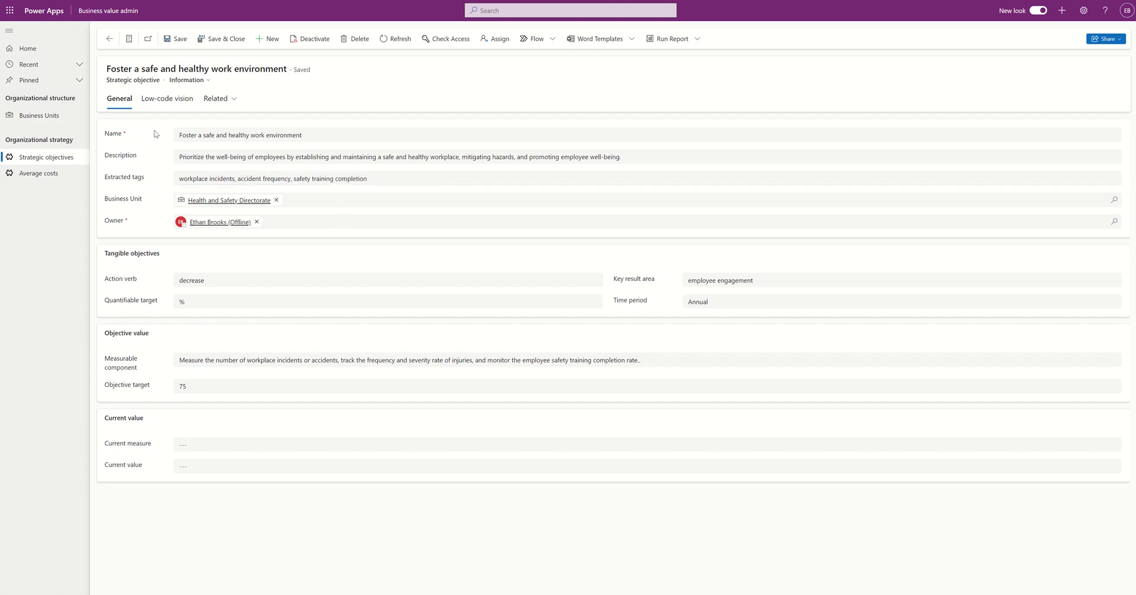
{"action": "left_click", "coordinate": [109, 41]}
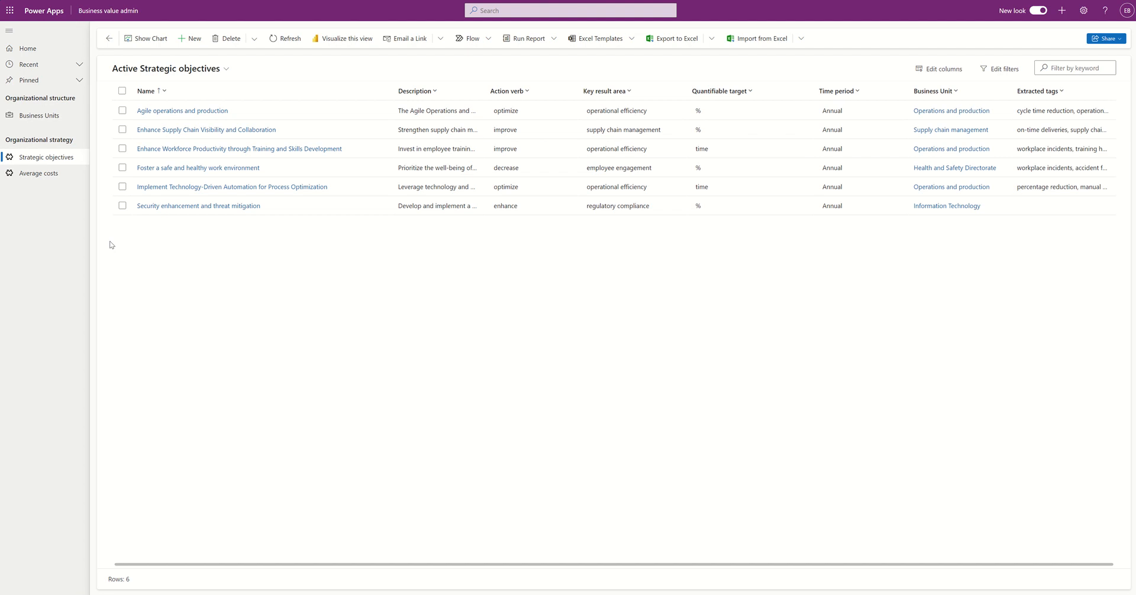
Step: Browse the Average costs: workplace injury, delivery, support ticket, employee salary and invoice processing
{"action": "left_click", "coordinate": [45, 174]}
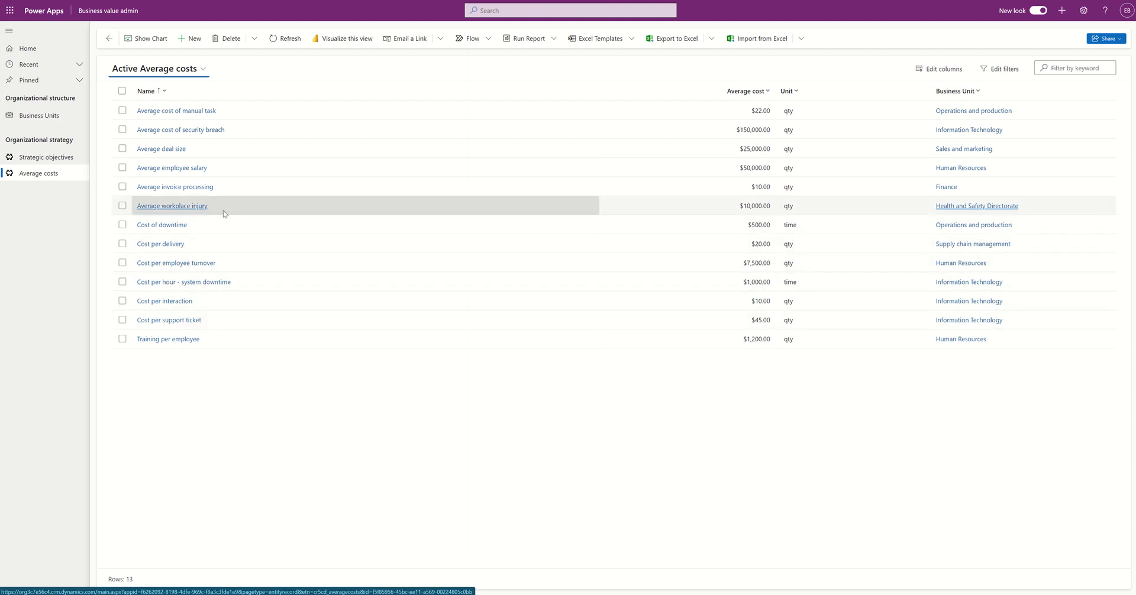
{"action": "left_click", "coordinate": [289, 211]}
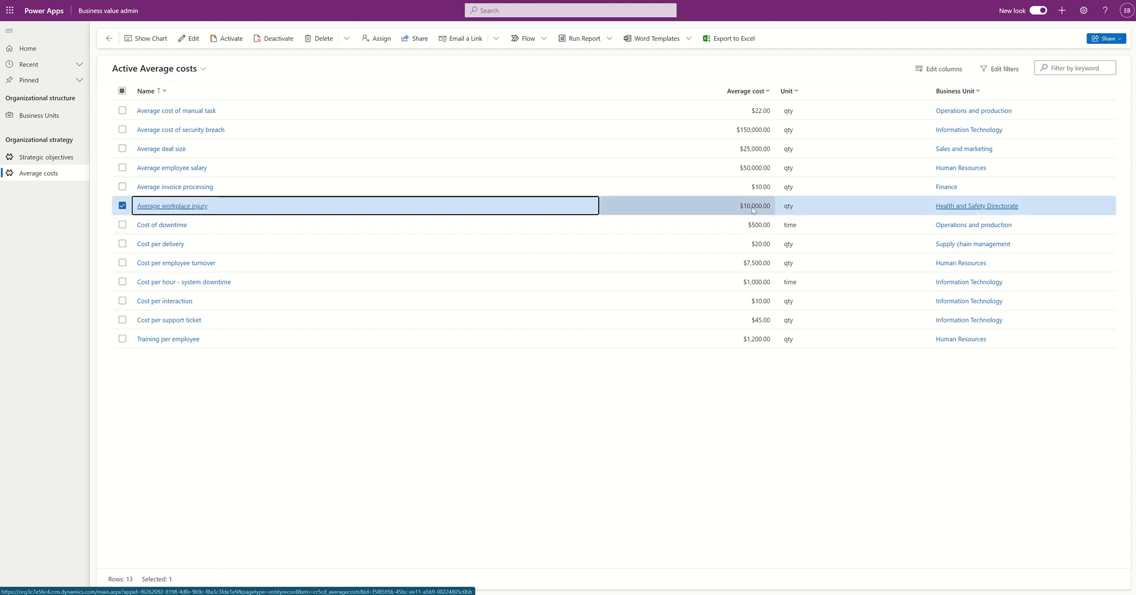
{"action": "left_click", "coordinate": [437, 247]}
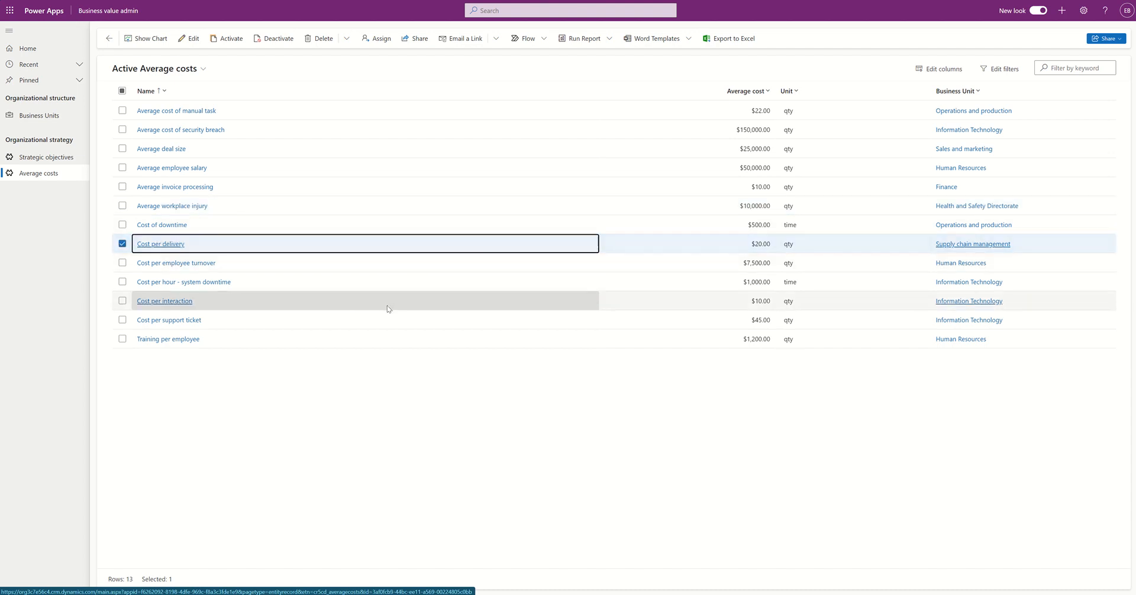
{"action": "left_click", "coordinate": [389, 326]}
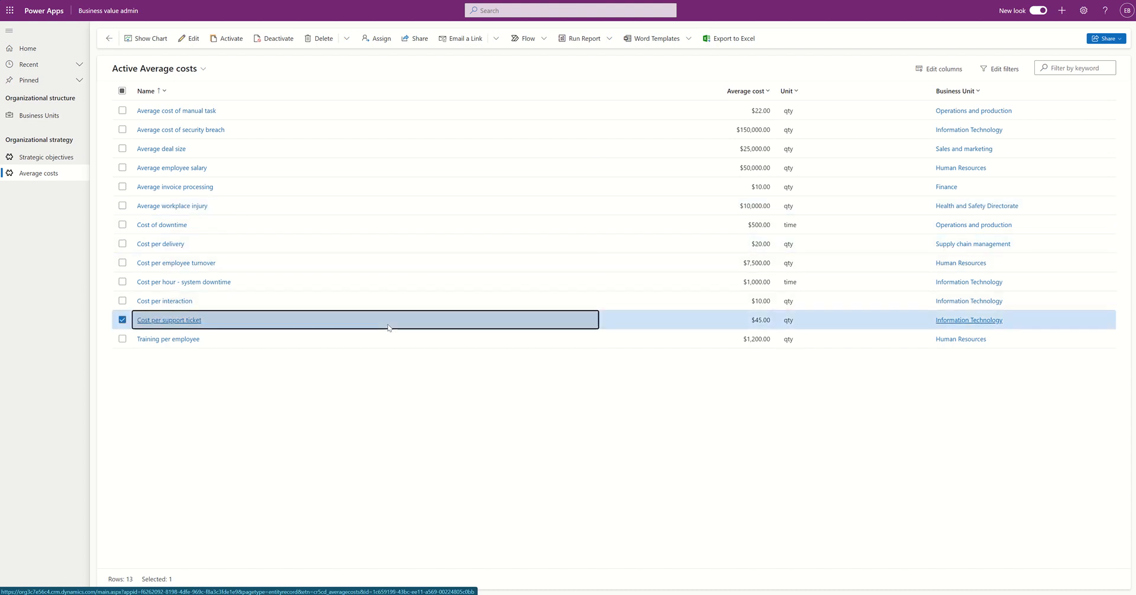
{"action": "left_click", "coordinate": [441, 171]}
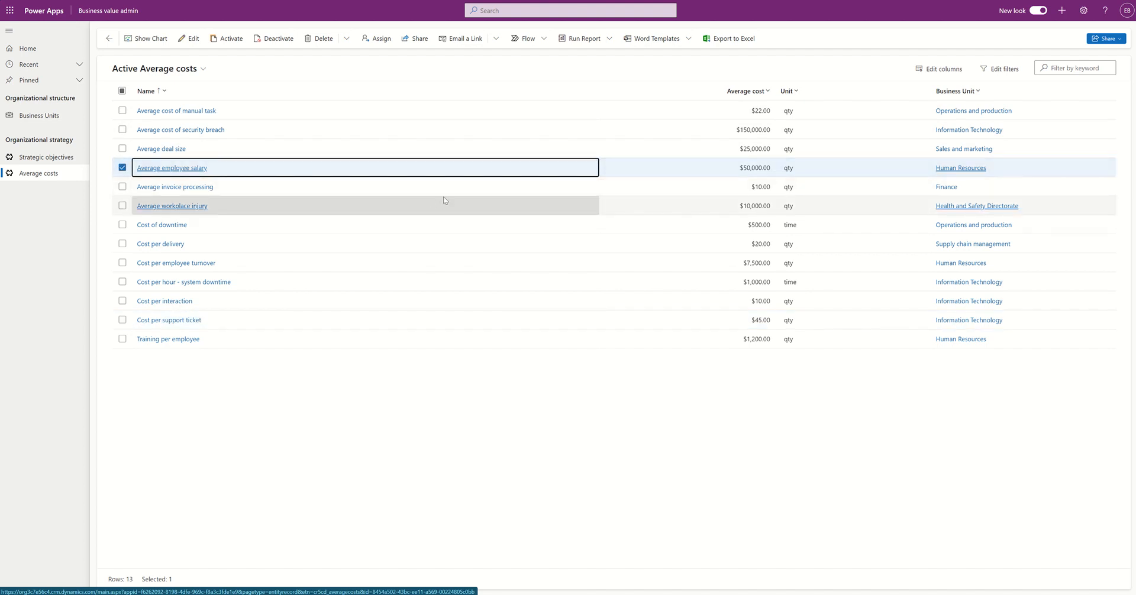
{"action": "left_click", "coordinate": [448, 191]}
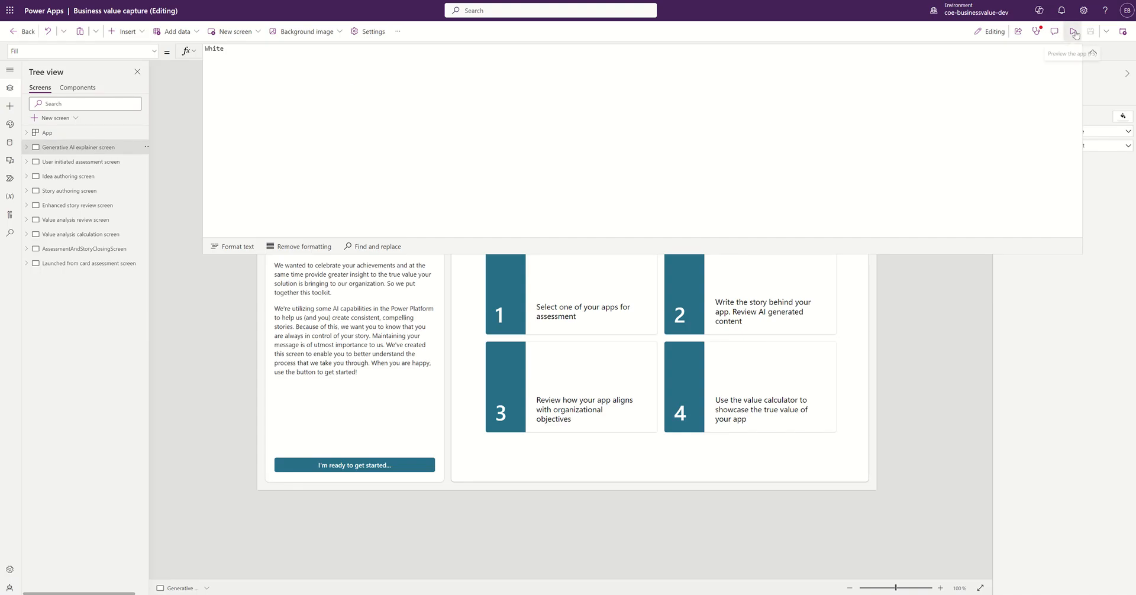
Step: Preview the Business value capture app to reach its welcome screen
{"action": "left_click", "coordinate": [1072, 33]}
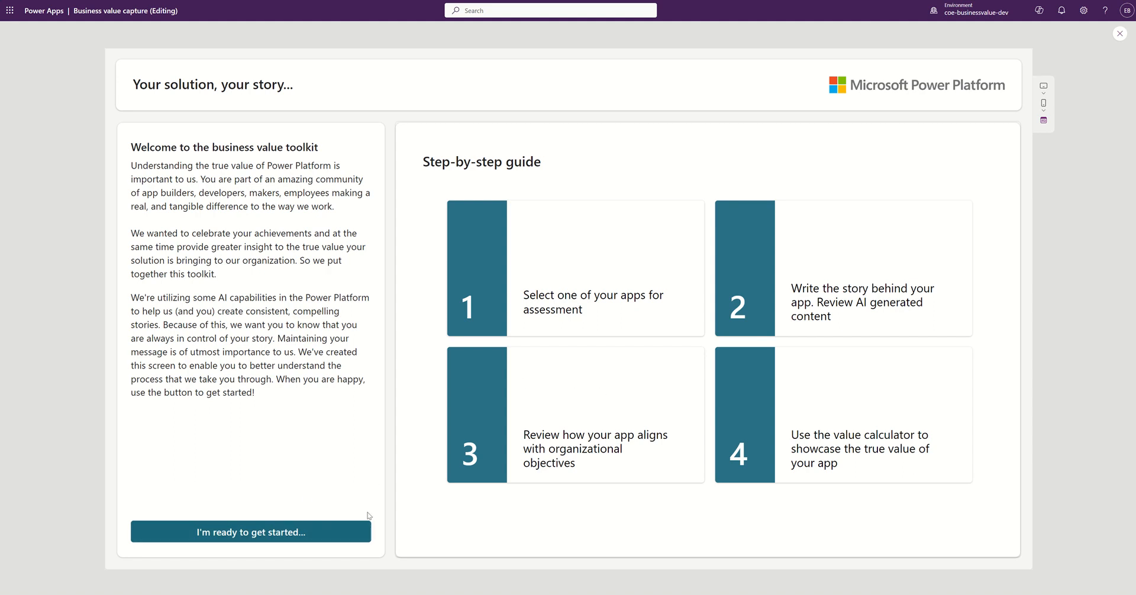
{"action": "left_click", "coordinate": [280, 535]}
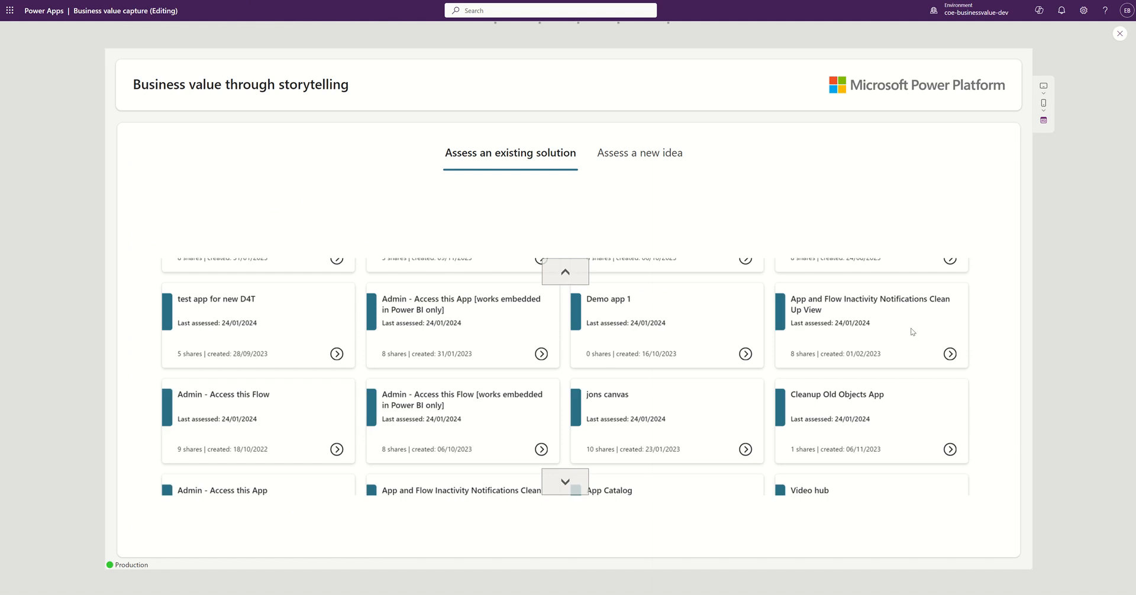
{"action": "scroll", "coordinate": [909, 396], "scroll_direction": "down", "scroll_amount": 2}
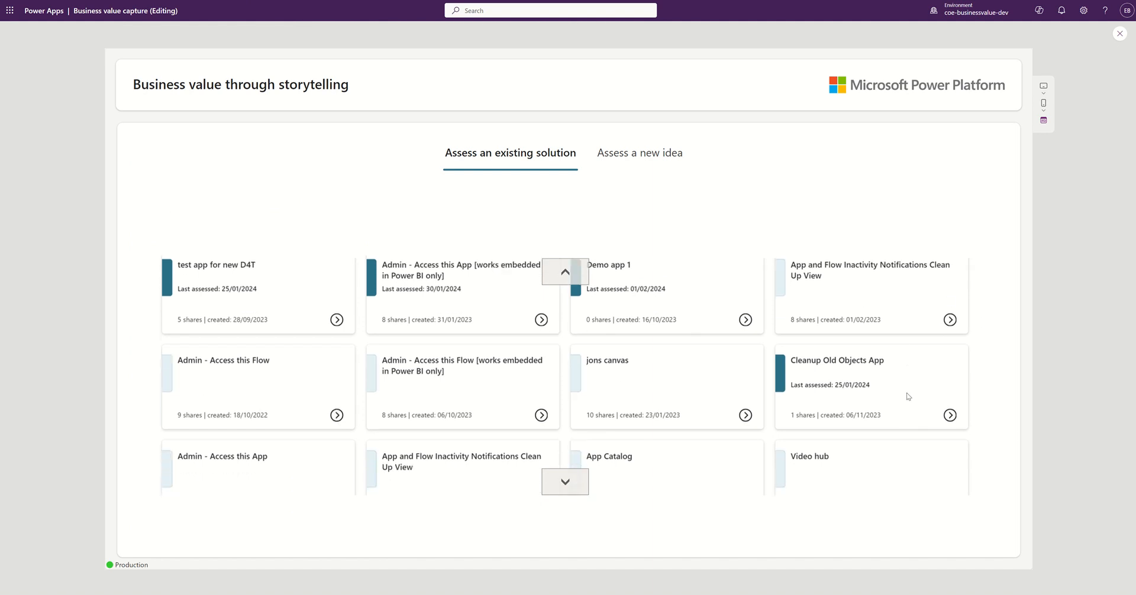
{"action": "scroll", "coordinate": [909, 397], "scroll_direction": "down", "scroll_amount": 2}
{"action": "scroll", "coordinate": [907, 401], "scroll_direction": "down", "scroll_amount": 1}
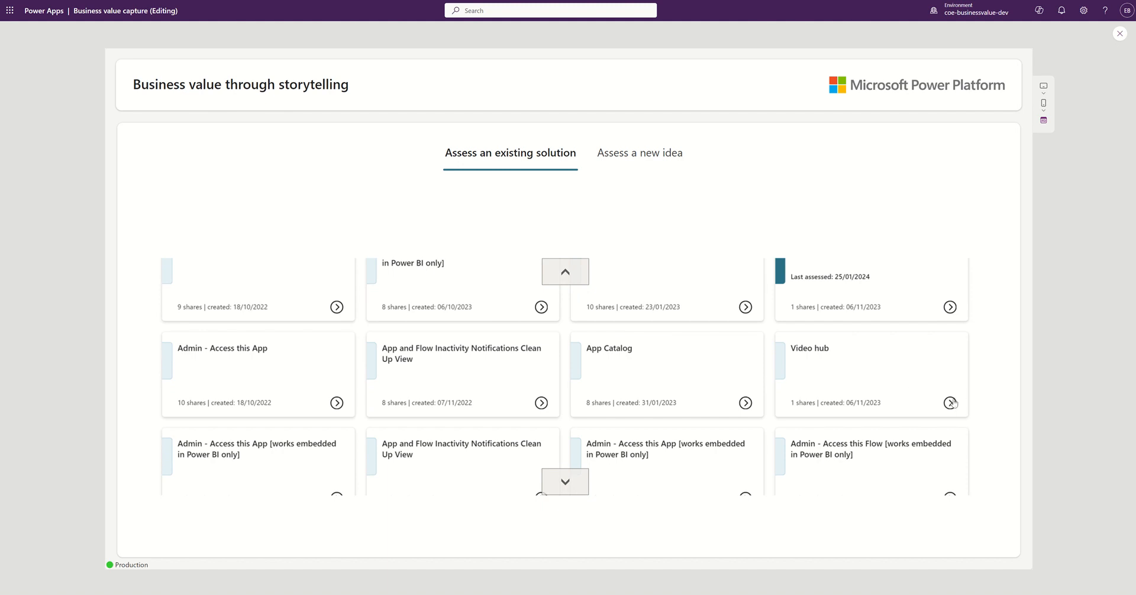
{"action": "scroll", "coordinate": [965, 408], "scroll_direction": "up", "scroll_amount": 2}
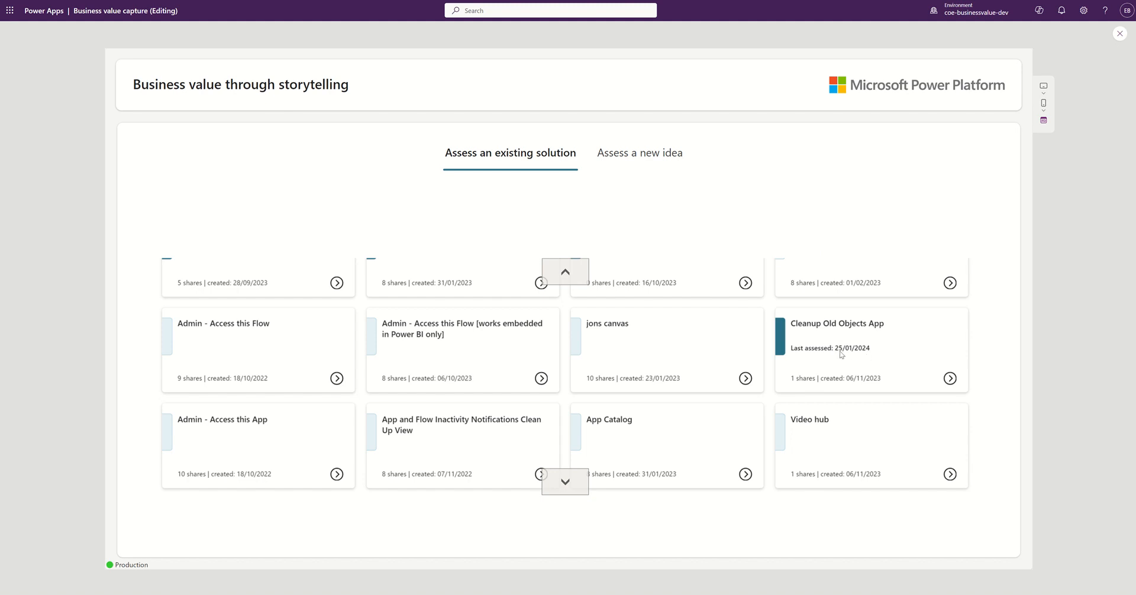
{"action": "scroll", "coordinate": [845, 338], "scroll_direction": "up", "scroll_amount": 1}
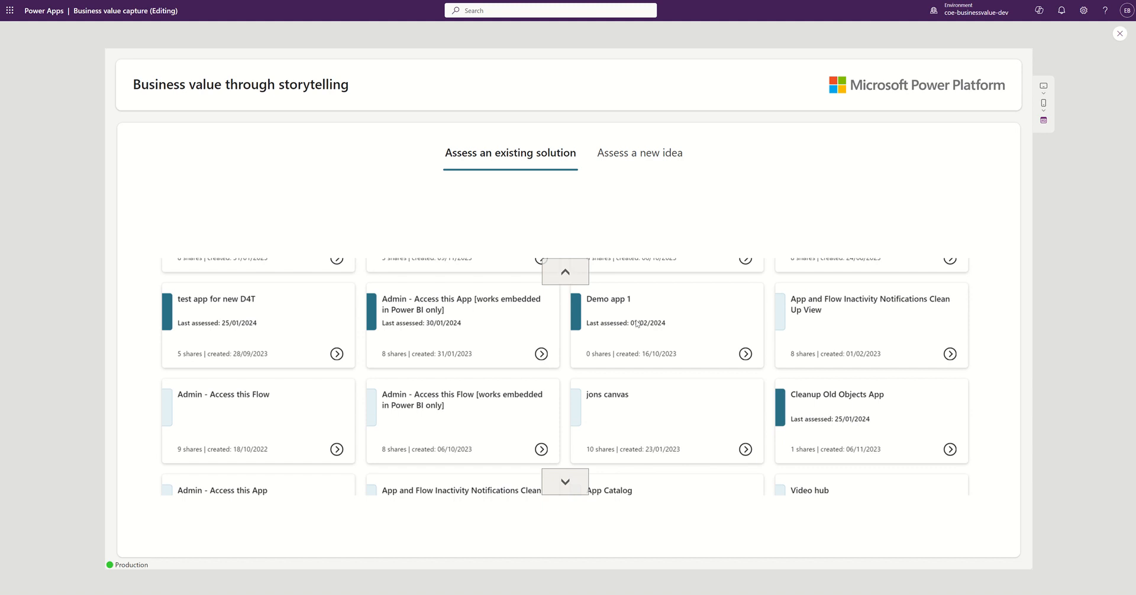
{"action": "scroll", "coordinate": [841, 335], "scroll_direction": "down", "scroll_amount": 2}
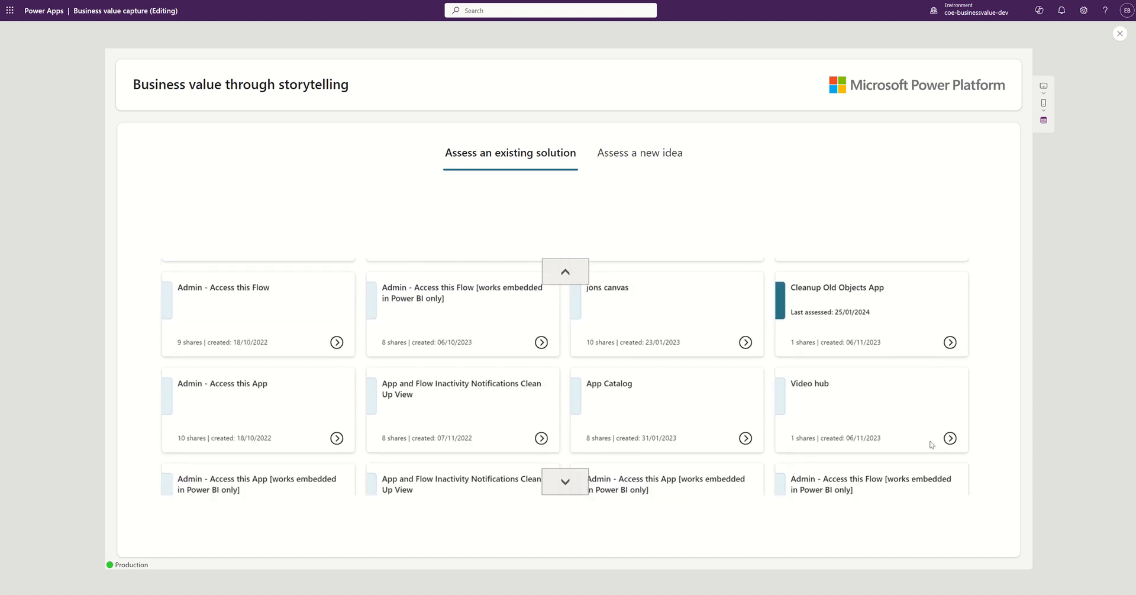
Step: Open the Video hub story assessment page and switch to the Notepad story text
{"action": "left_click", "coordinate": [949, 438]}
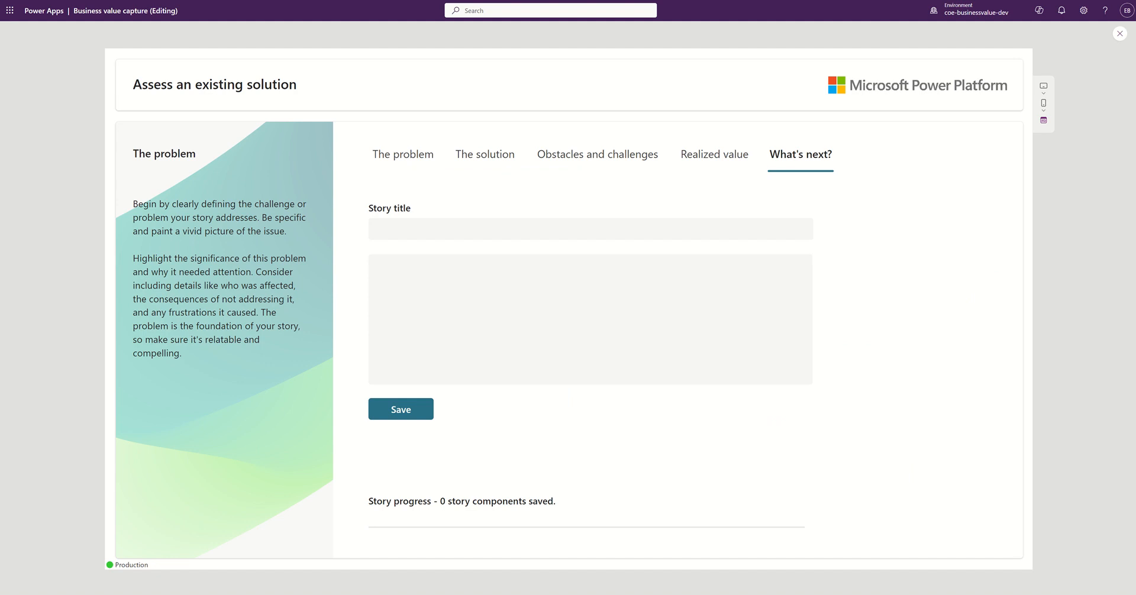
{"action": "key", "text": "alt+Tab"}
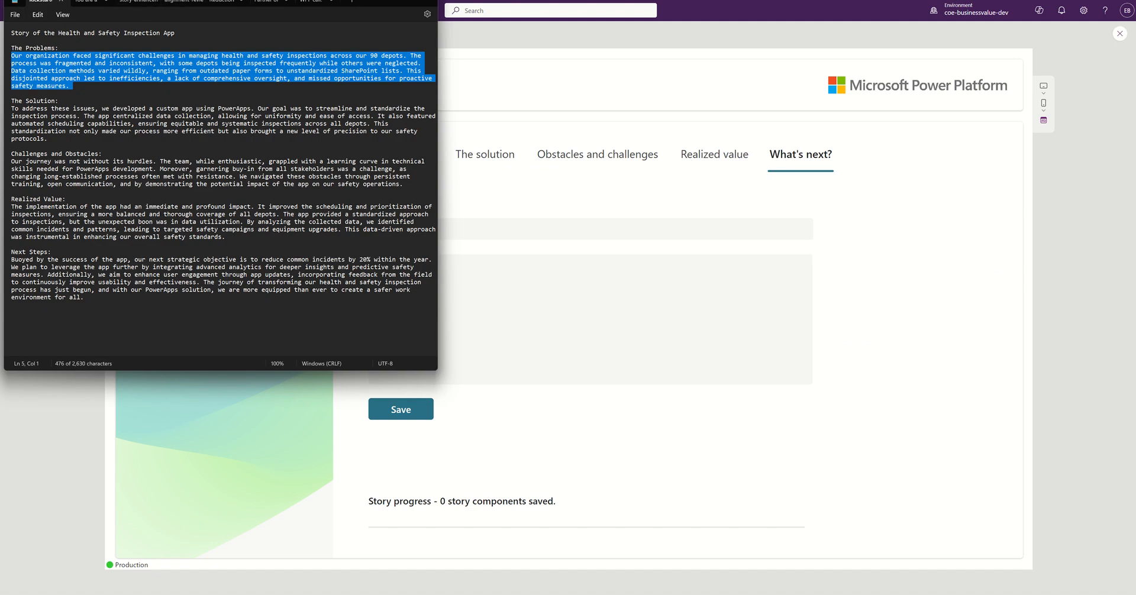
Step: Drag the Notepad window holding the inspection app story fully onto the screen
{"action": "left_click_drag", "start_coordinate": [154, 2], "coordinate": [155, 41]}
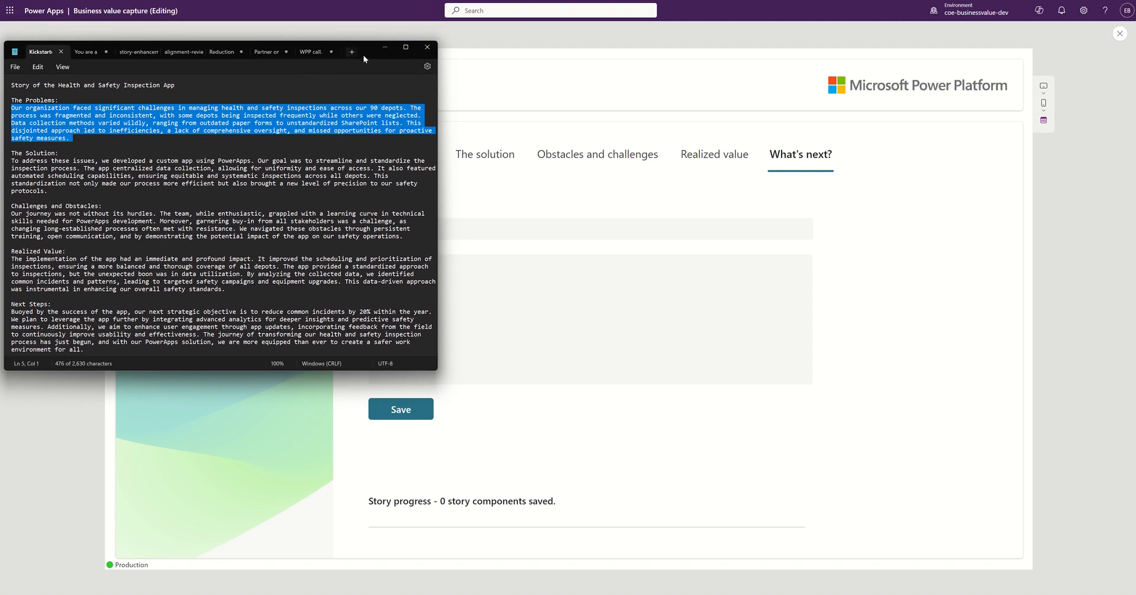
{"action": "left_click_drag", "start_coordinate": [364, 53], "coordinate": [135, 130]}
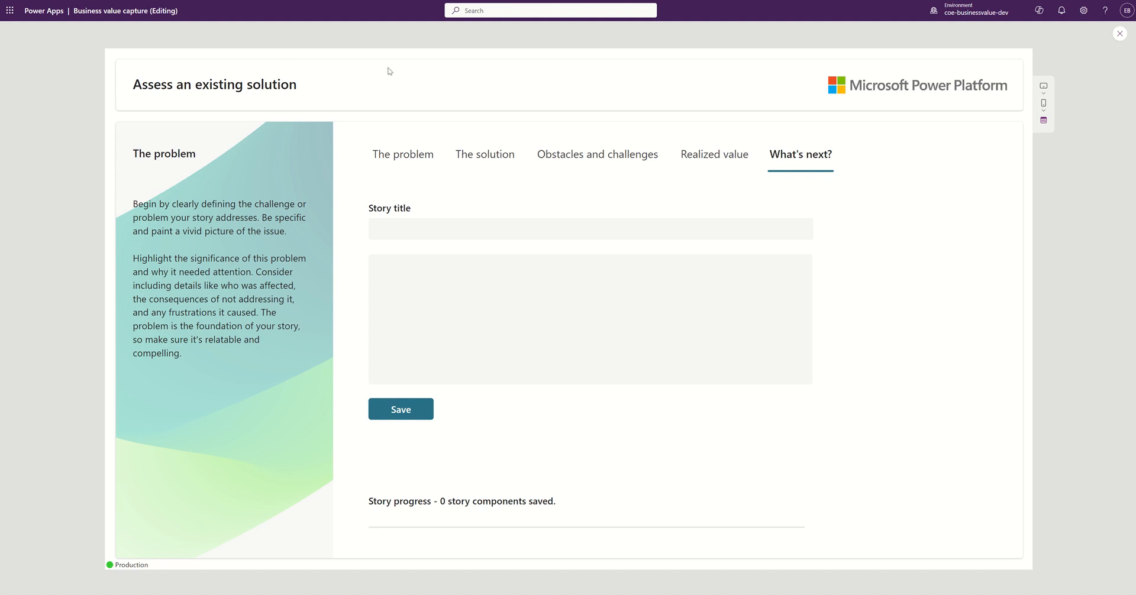
Step: Paste the Problems paragraph into The problem section of the story
{"action": "left_click", "coordinate": [397, 157]}
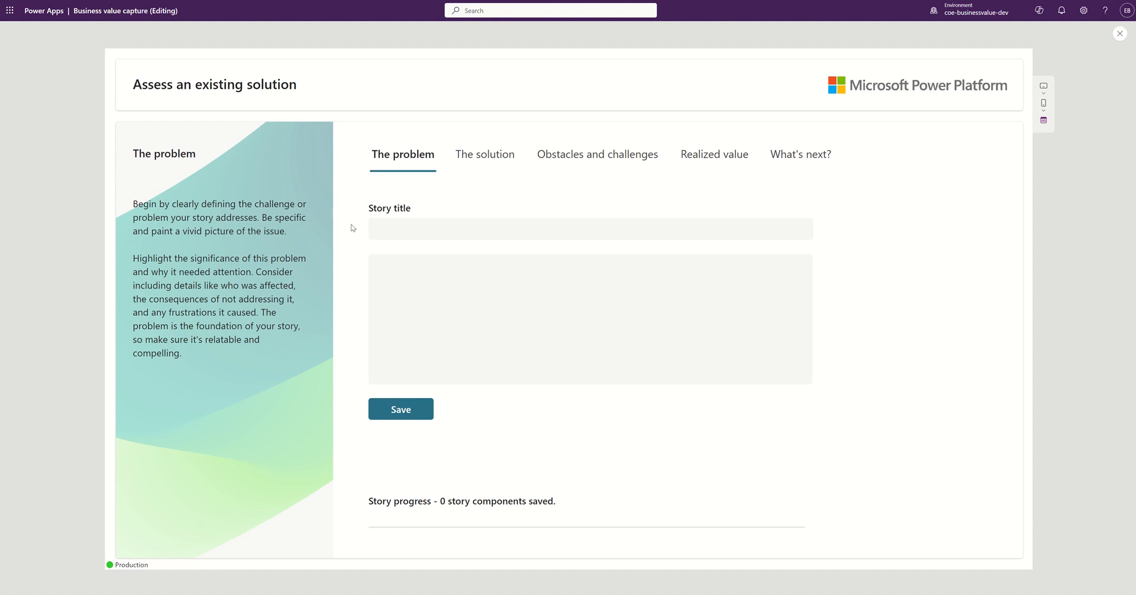
{"action": "left_click", "coordinate": [407, 266]}
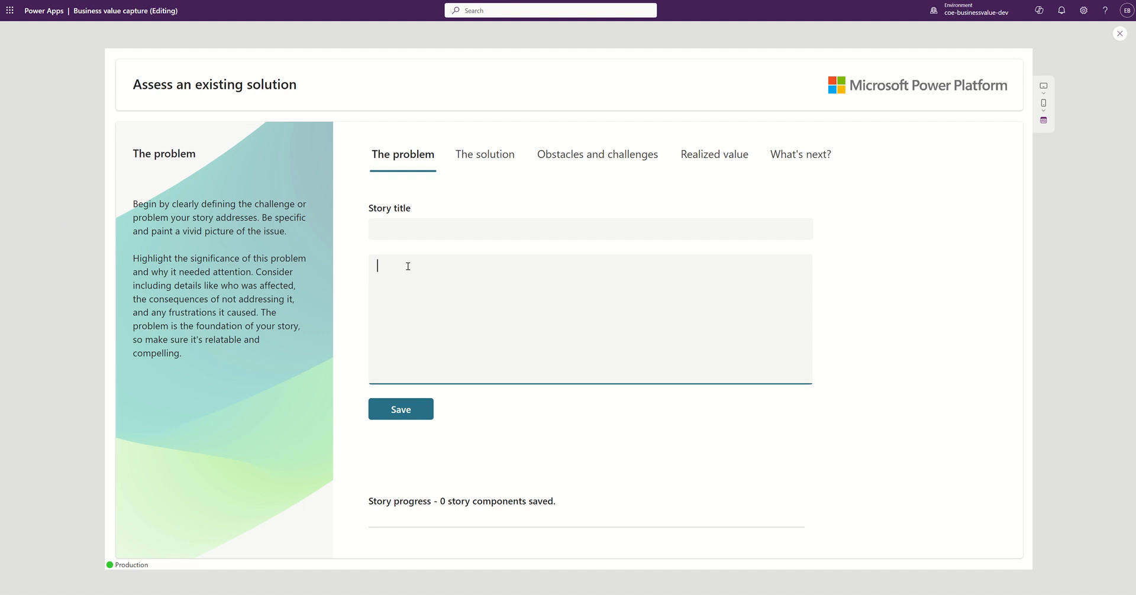
{"action": "type", "text": "Our organization faced significant challenges in managing health and safety inspections across our 90 depots. The process was fragmented and inconsistent, with some depots being inspected frequently while others were neglected. Data collection methods varied wildly, ranging from outdated paper forms to unstandardized SharePoint lists. This disjointed approach led to inefficiencies, a lack of comprehensive oversight, and missed opportunities for proactive safety measures."}
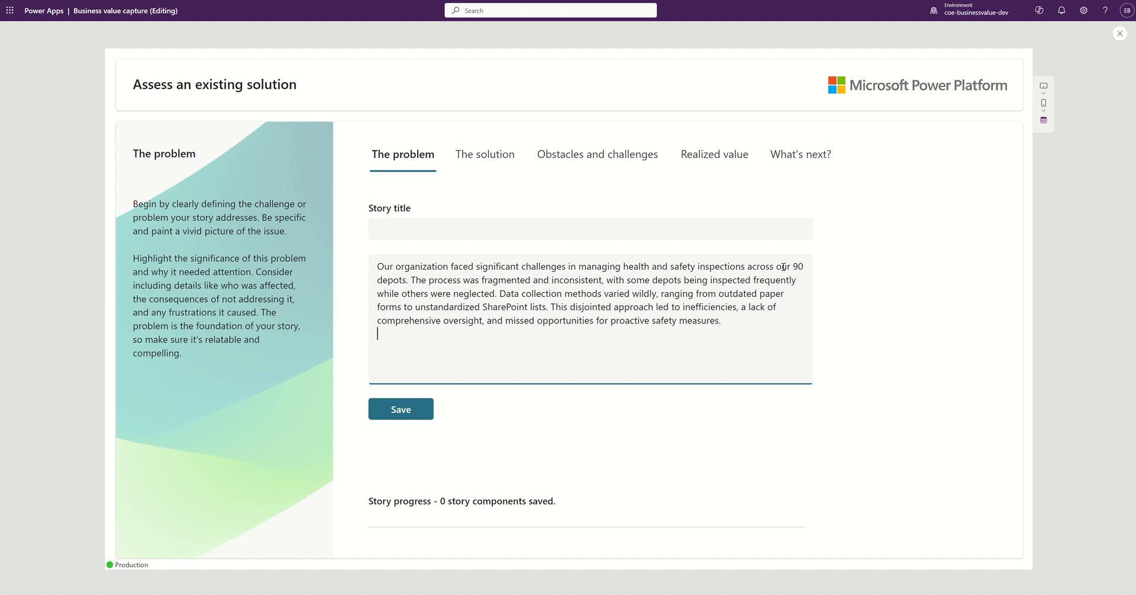
Step: Title the story 'Health and safety inspection demo story' and save the problem section
{"action": "left_click", "coordinate": [441, 223]}
{"action": "type", "text": "Healt"}
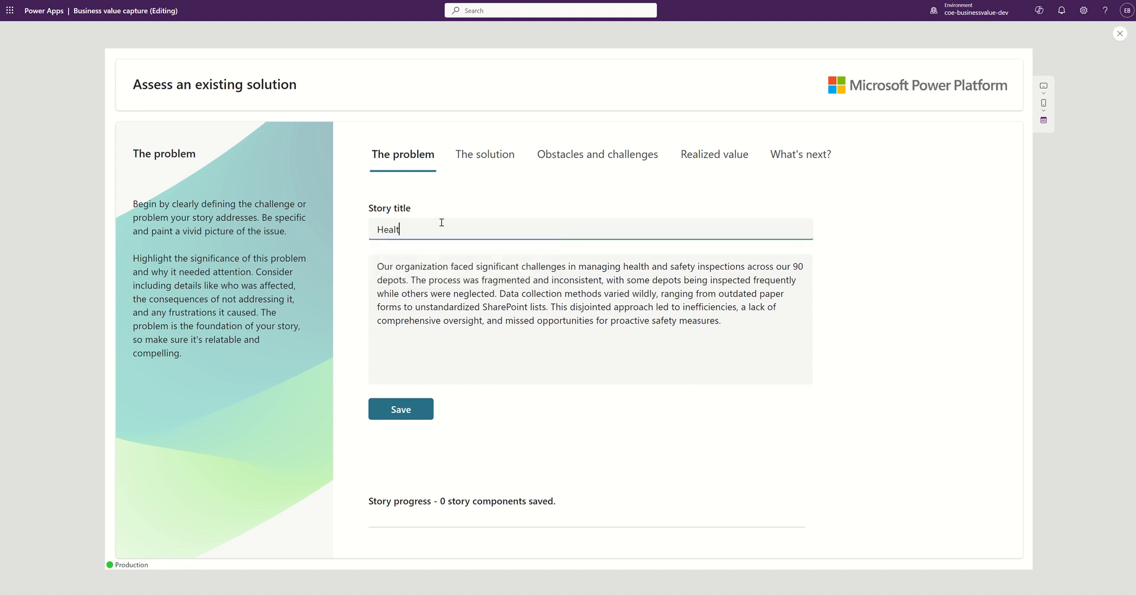
{"action": "type", "text": "h and safety inspection demo story"}
{"action": "left_click", "coordinate": [391, 417]}
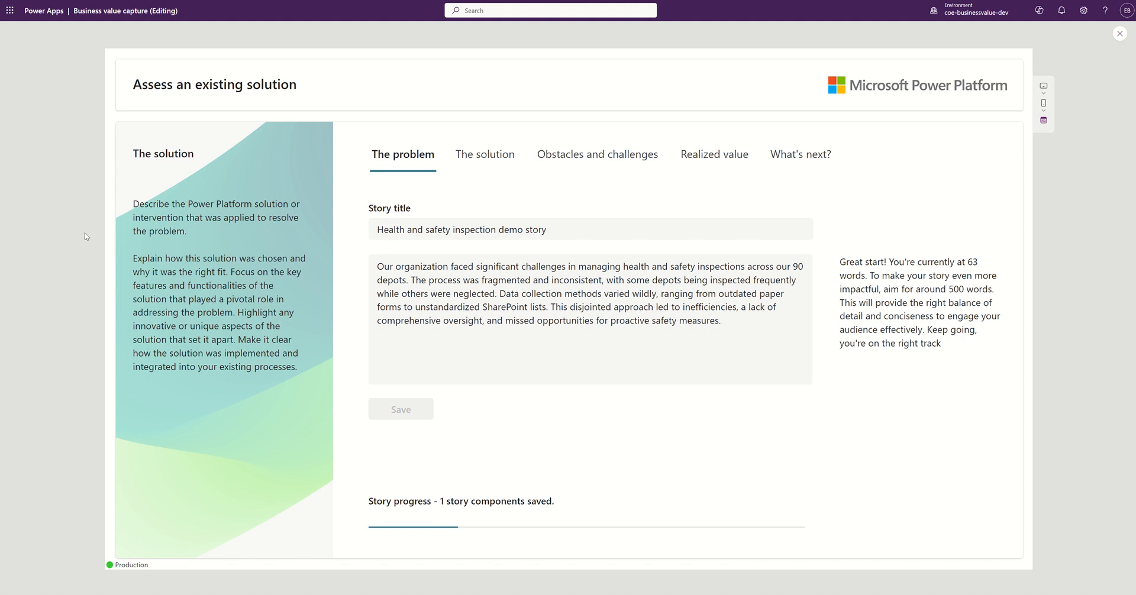
Step: Paste the solution paragraph into The solution section and save it
{"action": "left_click", "coordinate": [492, 157]}
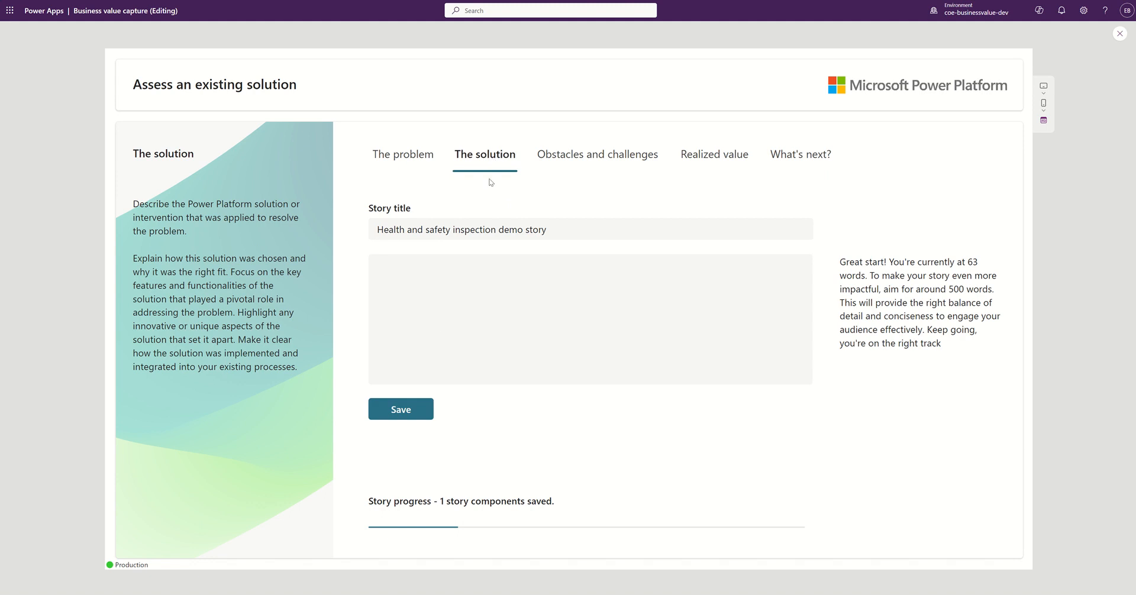
{"action": "left_click", "coordinate": [450, 265]}
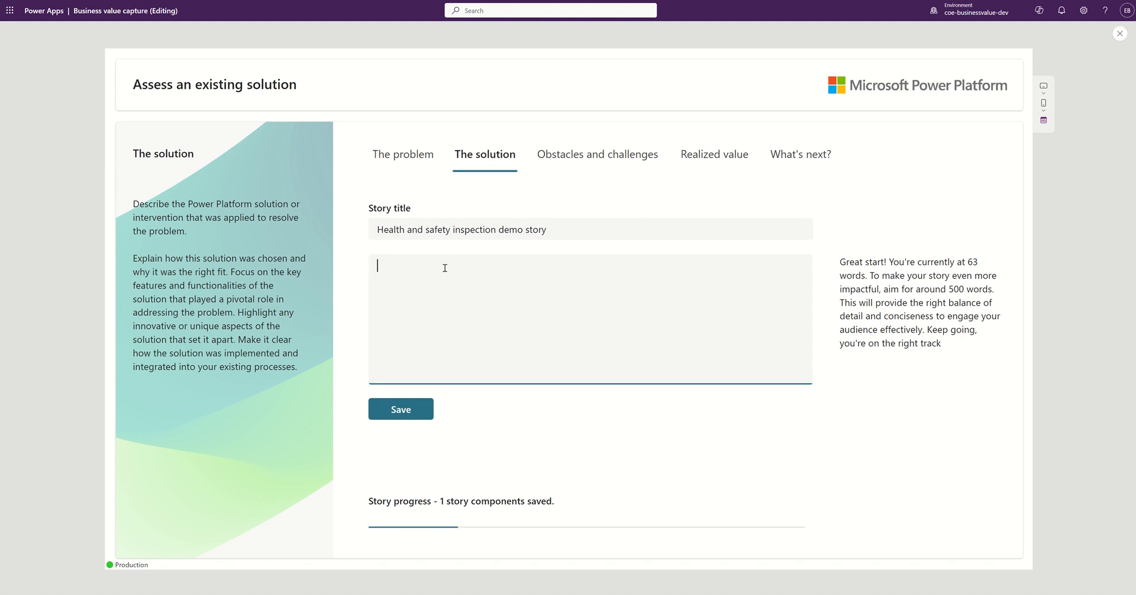
{"action": "type", "text": "To address these issues, we developed a custom app using PowerApps. Our goal was to streamline and standardize the inspection process. The app centralized data collection, allowing for uniformity and ease of access. It also featured automated scheduling capabilities, ensuring equitable and systematic inspections across all depots. This standardization not only made our process more efficient but also brought a new level of precision to our safety protocols."}
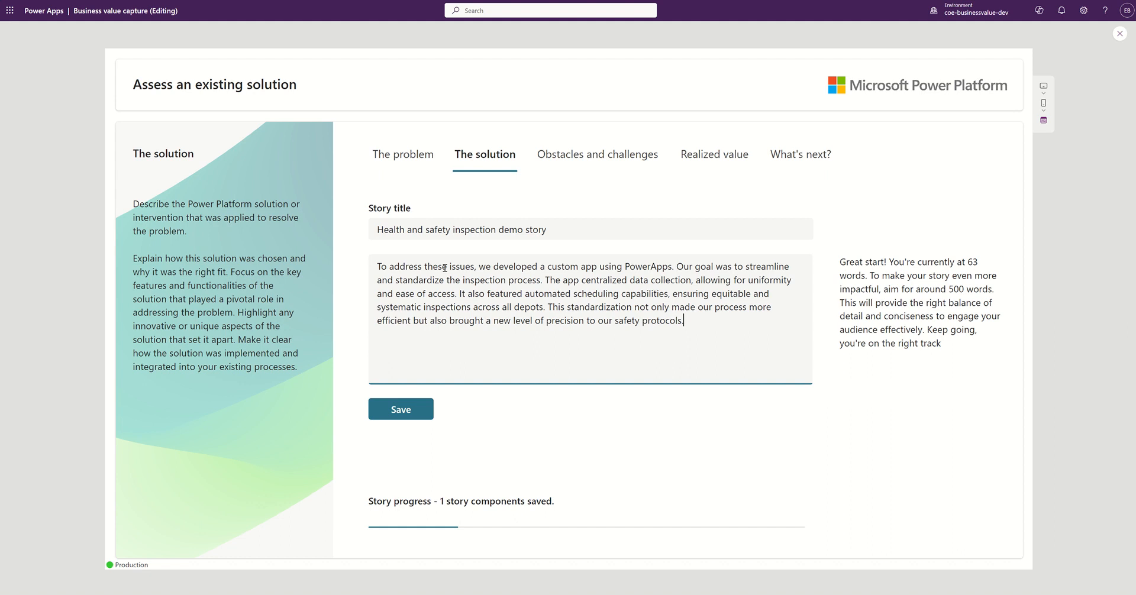
{"action": "left_click", "coordinate": [406, 414]}
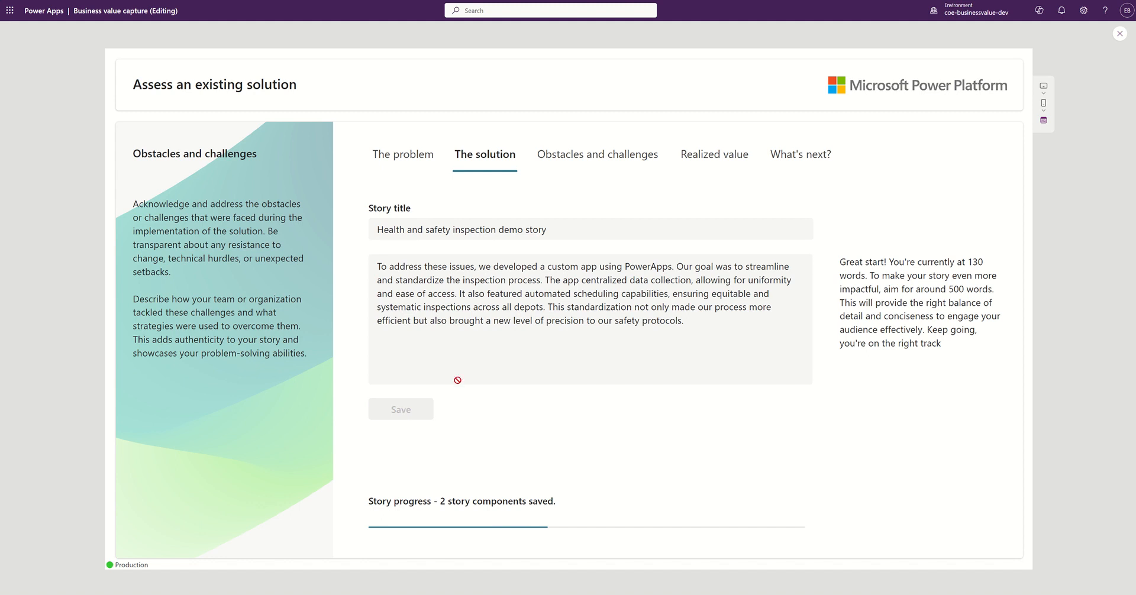
{"action": "left_click", "coordinate": [612, 155]}
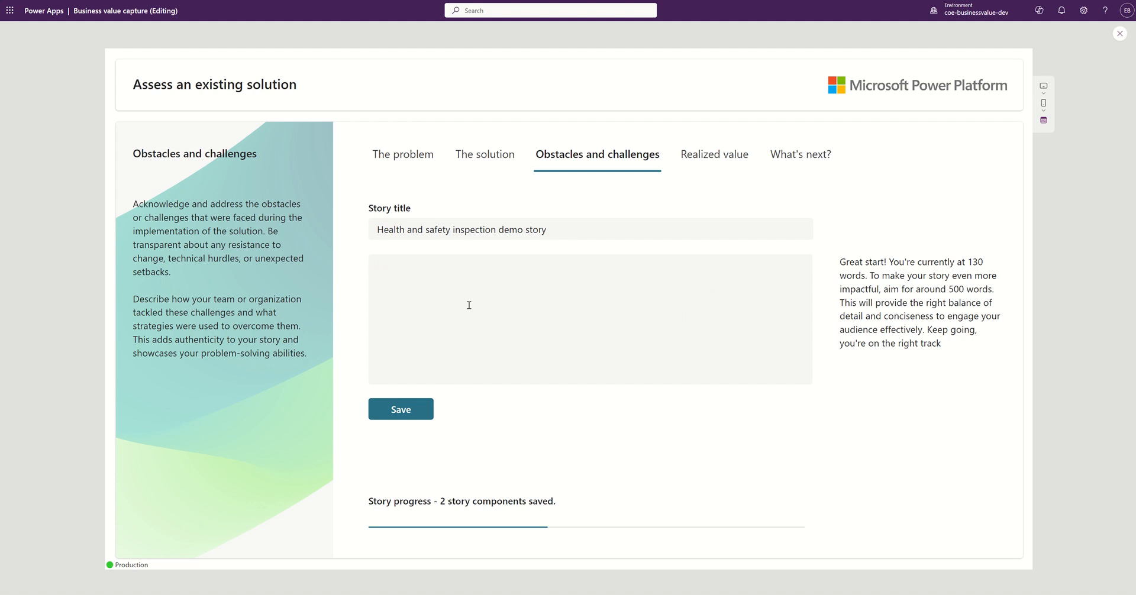
Step: Paste the obstacles and challenges paragraph and save it as the third component
{"action": "left_click", "coordinate": [392, 266]}
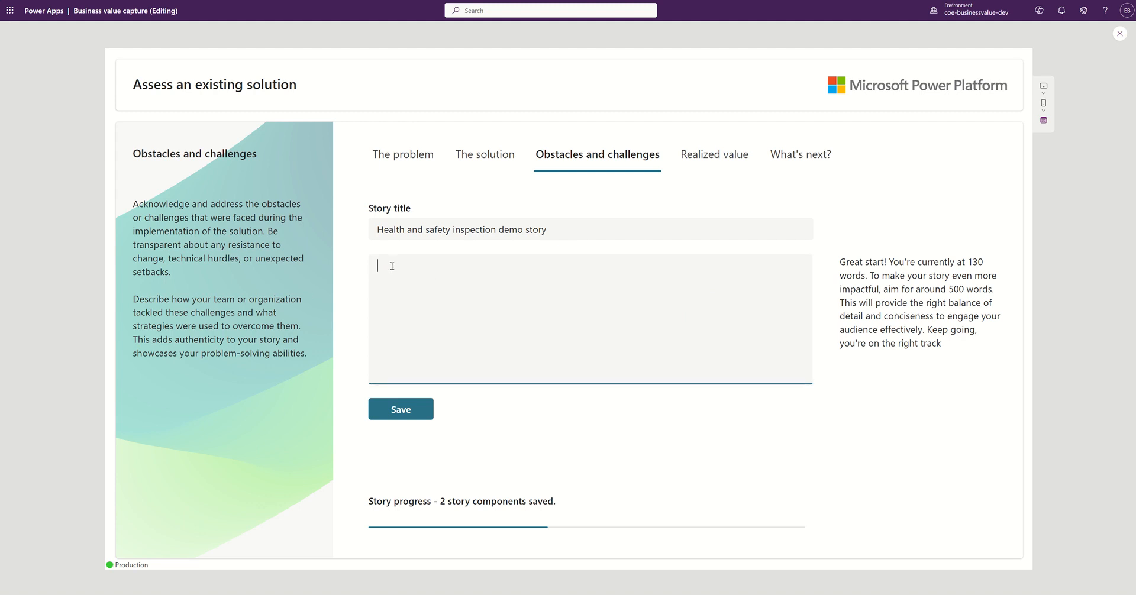
{"action": "type", "text": "Our journey was not without its hurdles. The team, while enthusiastic, grappled with a learning curve in technical skills needed for PowerApps development. Moreover, garnering buy-in from all stakeholders was a challenge, as changing long-established processes often met with resistance. We navigated these obstacles through persistent training, open communication, and by demonstrating the potential impact of the app on our safety operations."}
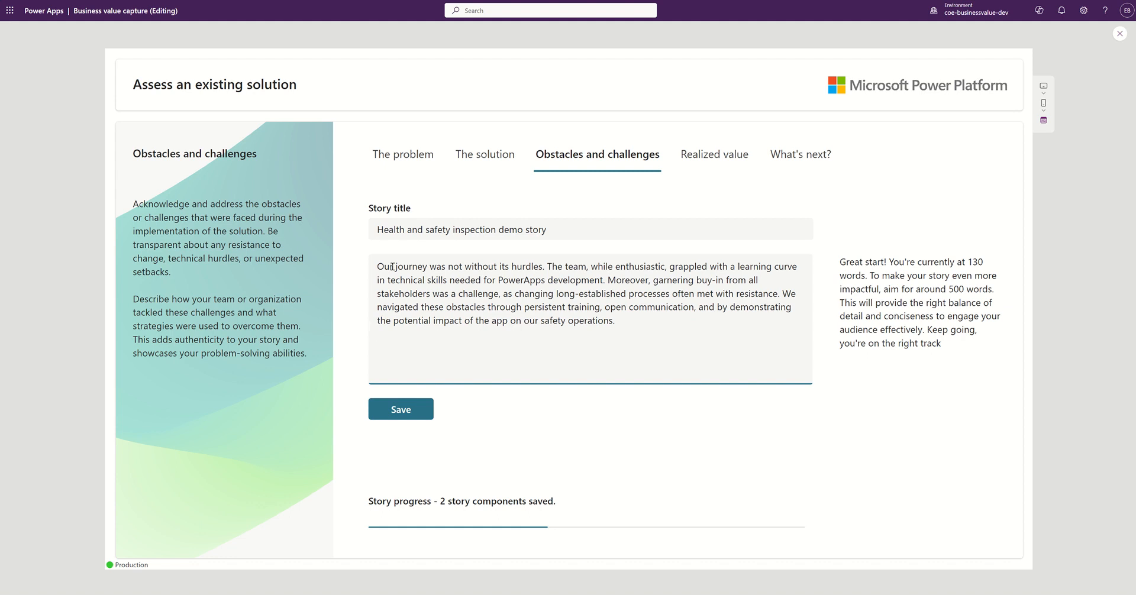
{"action": "left_click", "coordinate": [395, 414]}
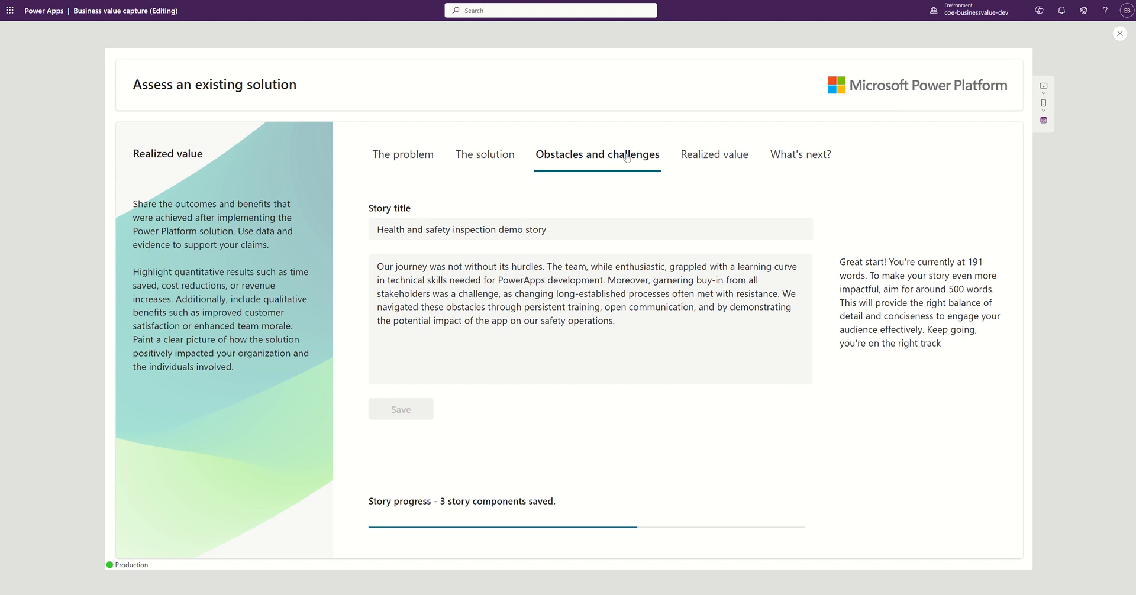
{"action": "left_click", "coordinate": [701, 157]}
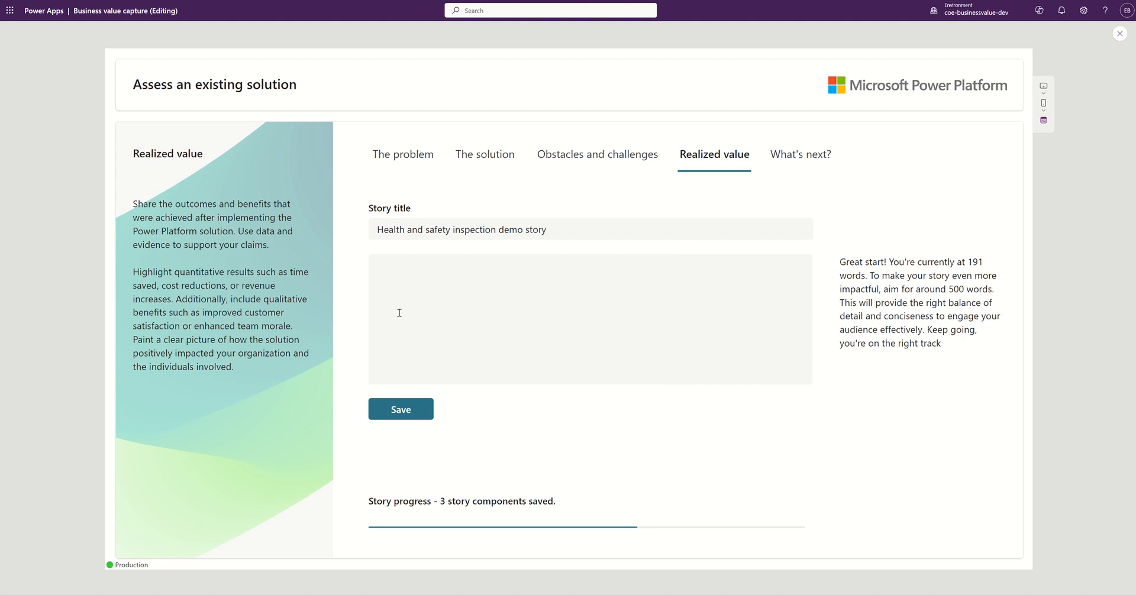
Step: Paste the realized value paragraph and save it as the fourth component
{"action": "left_click", "coordinate": [384, 259]}
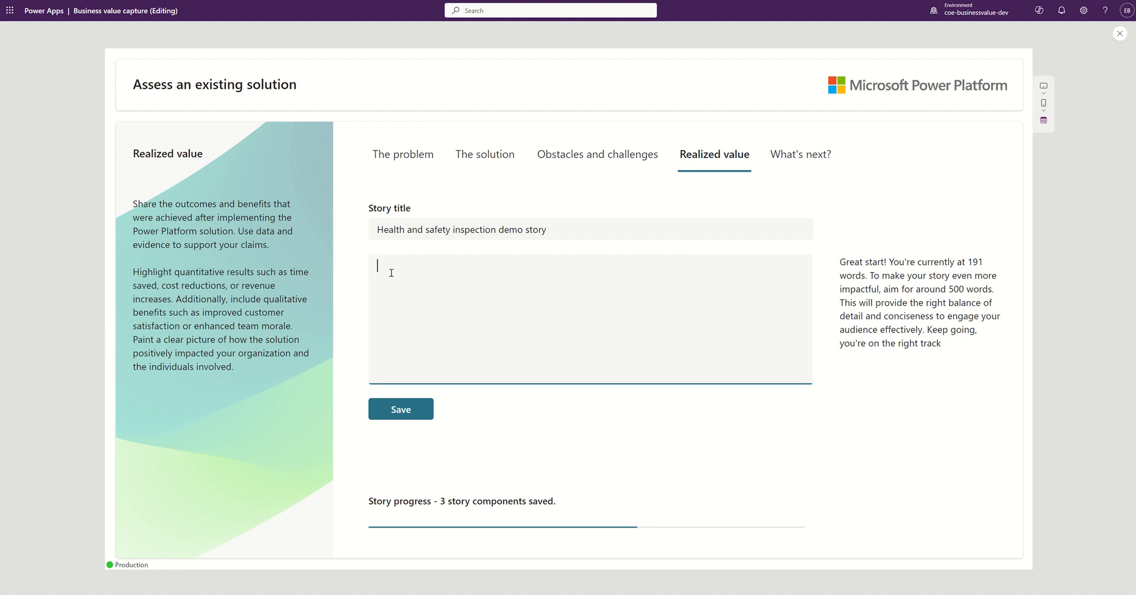
{"action": "type", "text": "The implementation of the app had an immediate and profound impact. It improved the scheduling and prioritization of inspections, ensuring a more balanced and thorough coverage of all depots. The app provided a standardized approach to inspections, but the unexpected boon was in data utilization. By analyzing the collected data, we identified common incidents and patterns, leading to targeted safety campaigns and equipment upgrades. This data-driven approach was instrumental in enhancing our overall safety standards."}
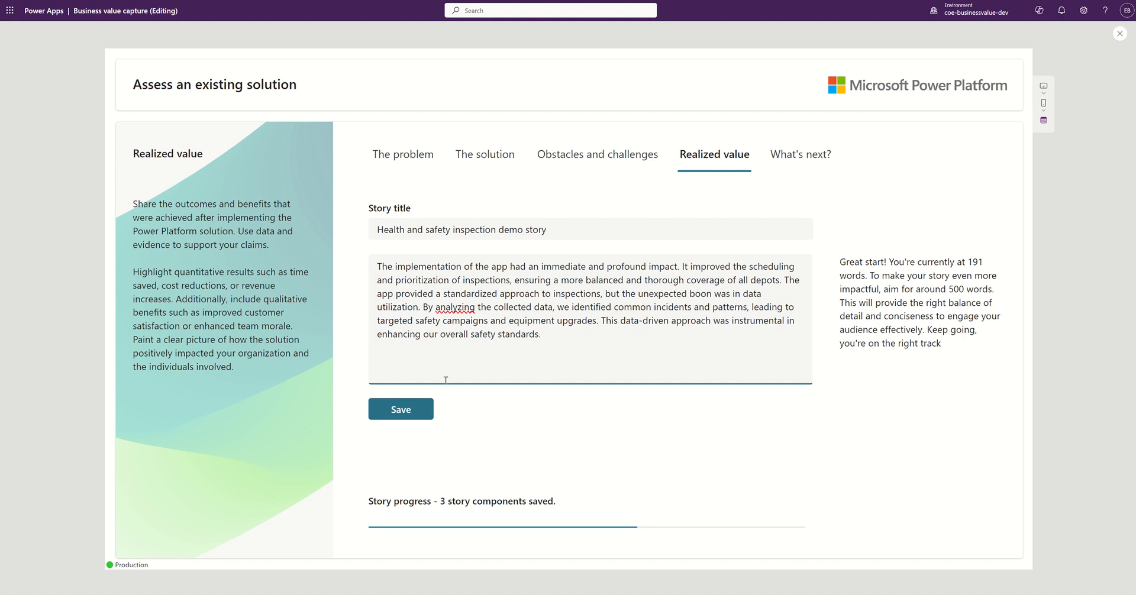
{"action": "left_click", "coordinate": [407, 414]}
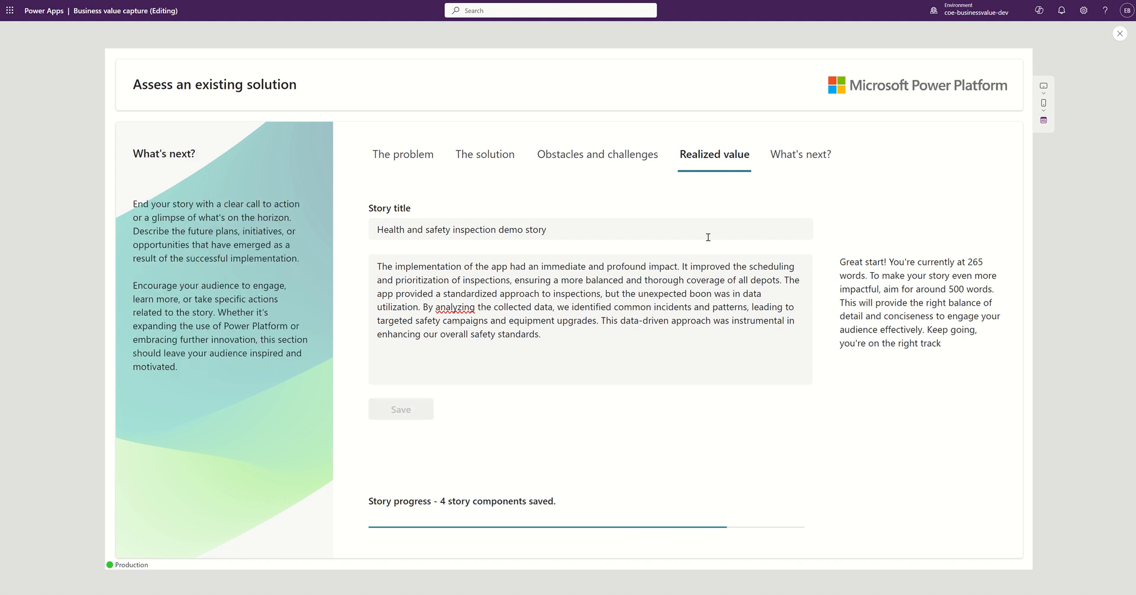
Step: Paste the next steps paragraph into the What's next? section and save it
{"action": "left_click", "coordinate": [801, 159]}
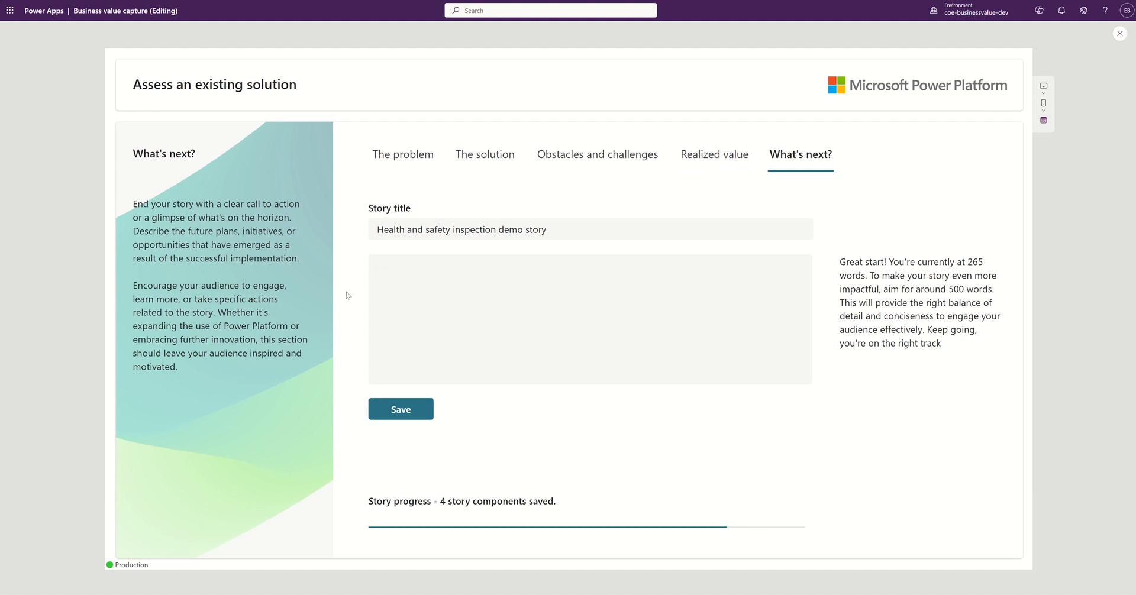
{"action": "left_click", "coordinate": [443, 282]}
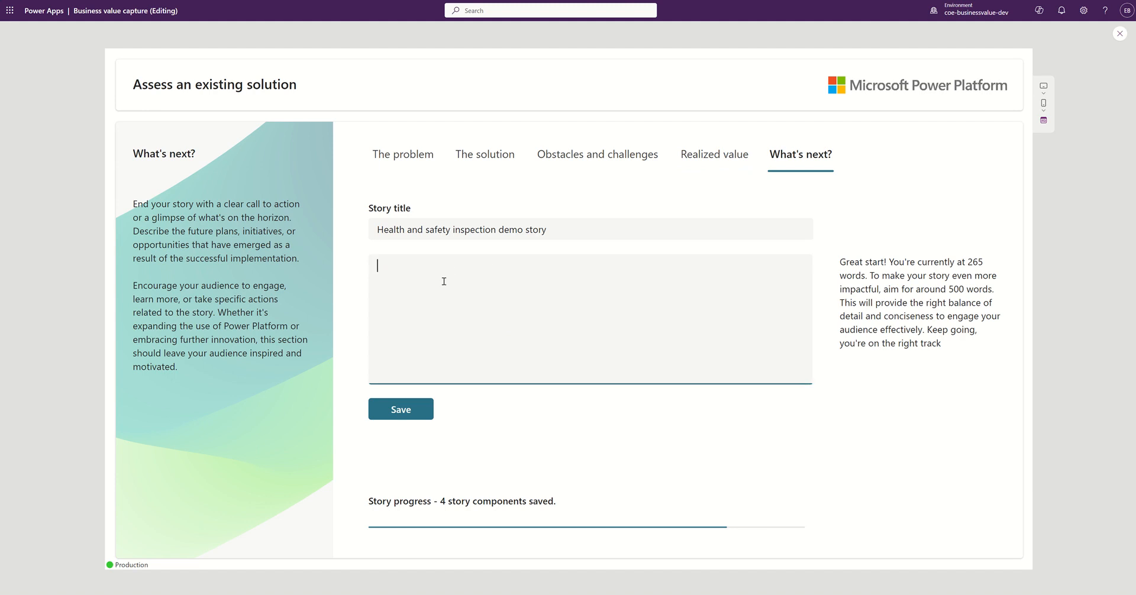
{"action": "type", "text": "Buoyed by the success of the app, our next strategic objective is to reduce common incidents by 20% within the year. We plan to leverage the app further by integrating advanced analytics for deeper insights and predictive safety measures. Additionally, we aim to enhance user engagement through app updates, incorporating feedback from the field to continuously improve usability and effectiveness. The journey of transforming our health and safety inspection process has just begun, and with our PowerApps solution, we are more equipped than ever to create a safer work environment for all."}
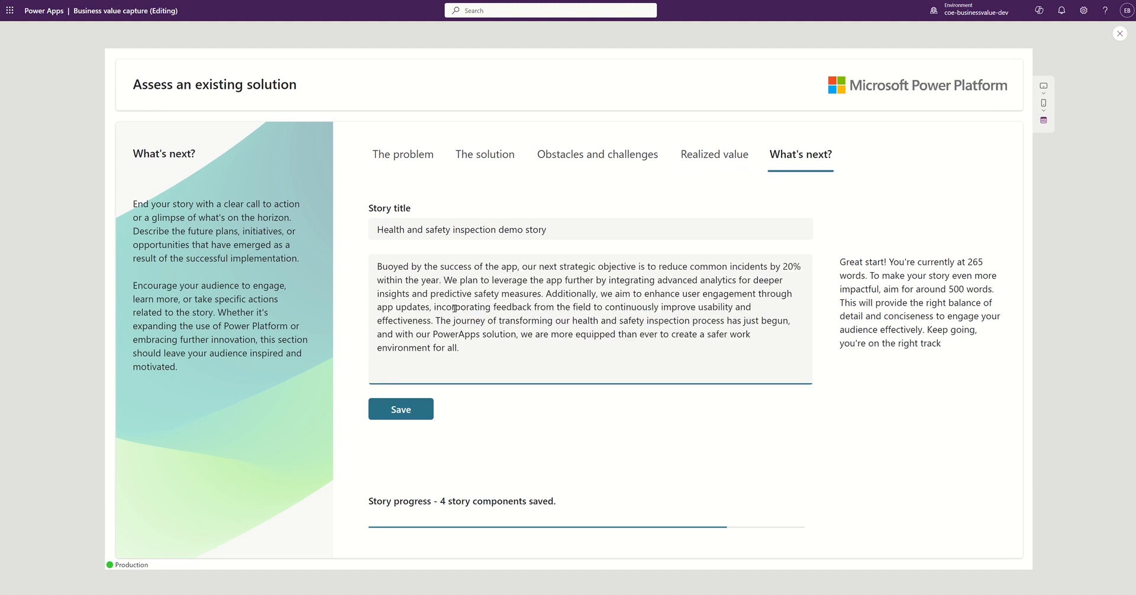
{"action": "left_click", "coordinate": [421, 414]}
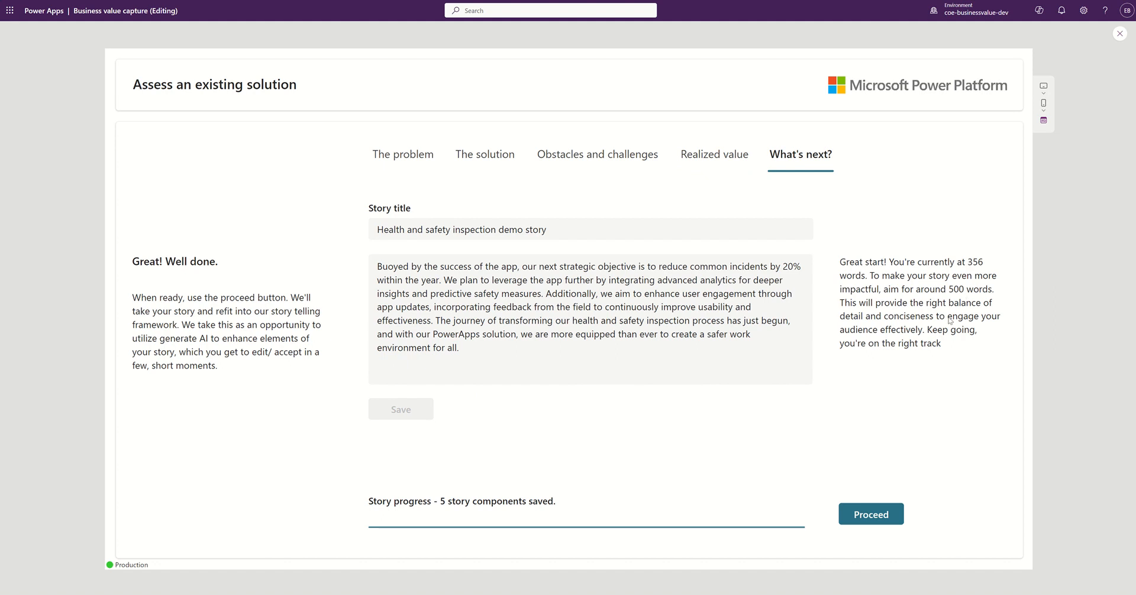
Step: Proceed so the AI generates 'Health and Safety Inspection: Streamlining Processes and Revolutionizing Safety'
{"action": "left_click", "coordinate": [866, 519]}
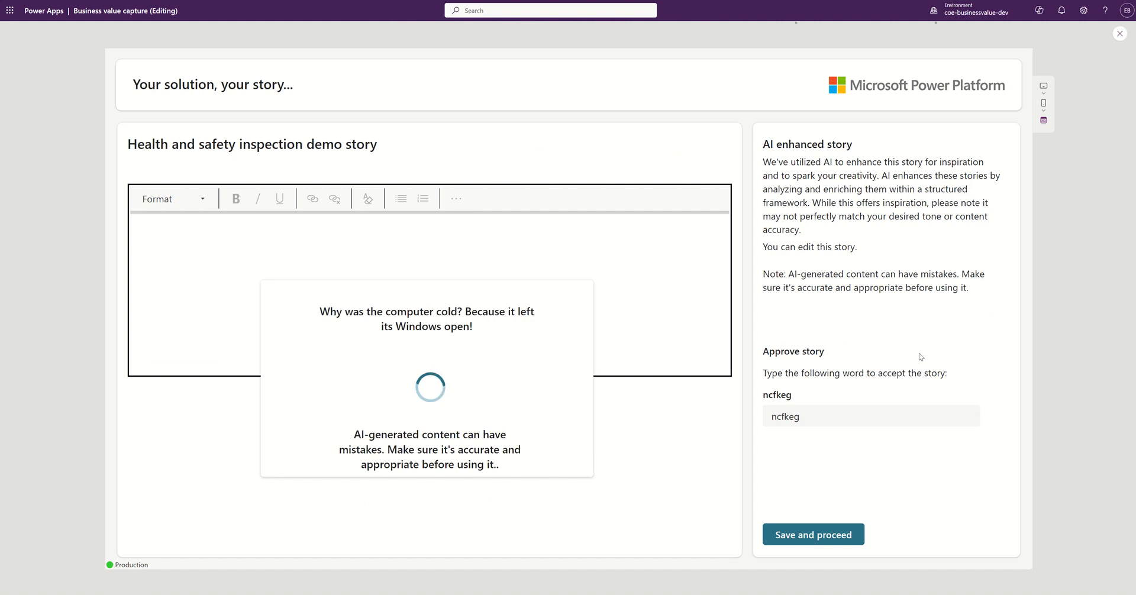
{"action": "left_click", "coordinate": [824, 414]}
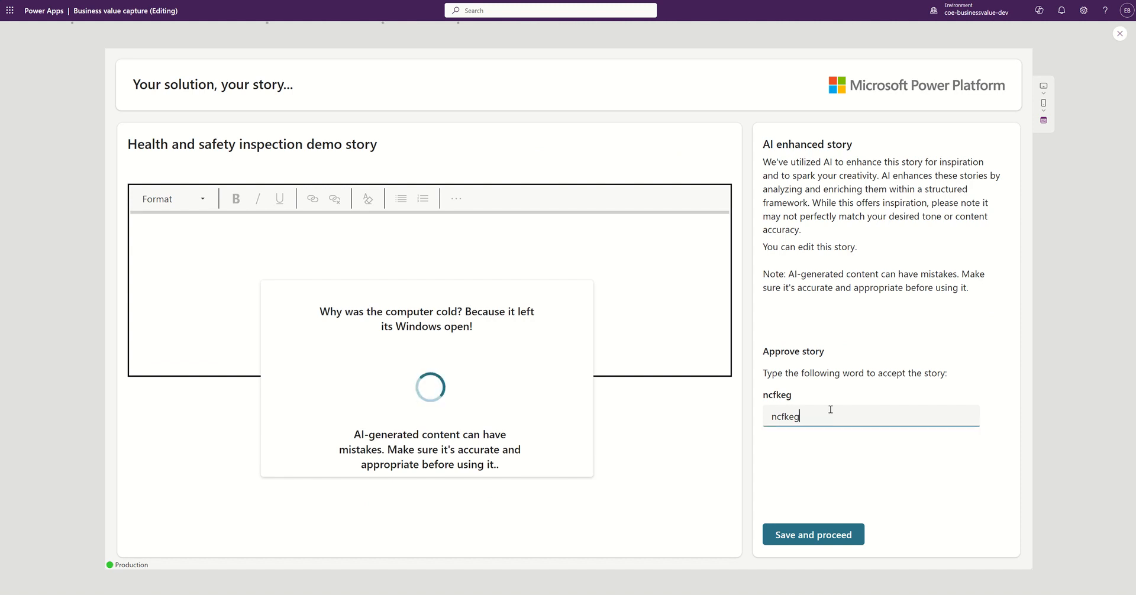
{"action": "type", "text": "nc"}
{"action": "key", "text": "BackSpace"}
{"action": "key", "text": "BackSpace"}
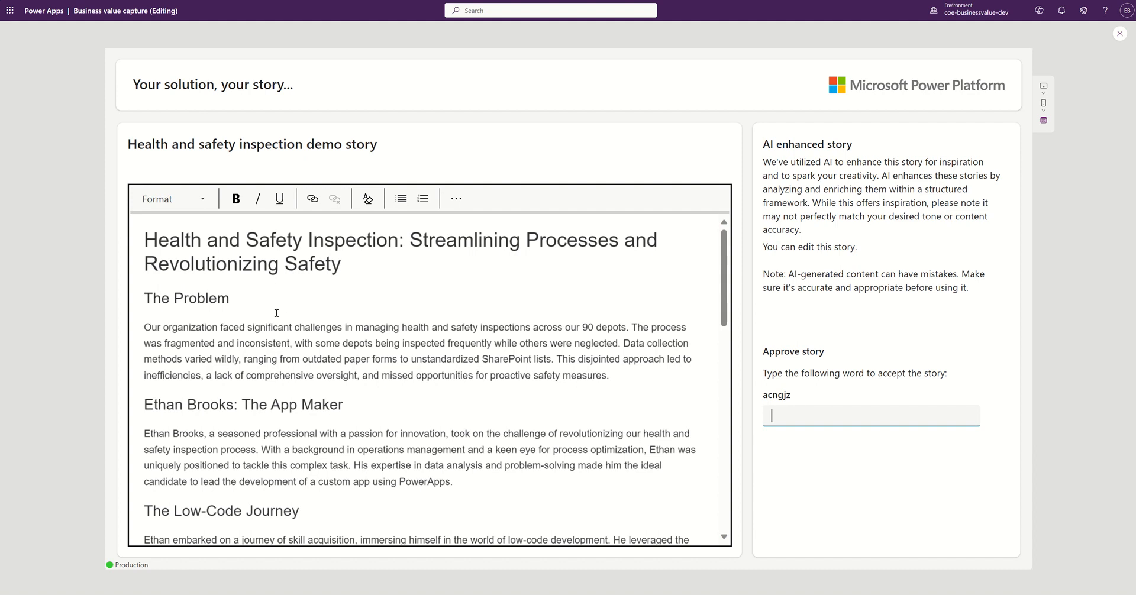
{"action": "left_click_drag", "start_coordinate": [153, 298], "coordinate": [217, 298]}
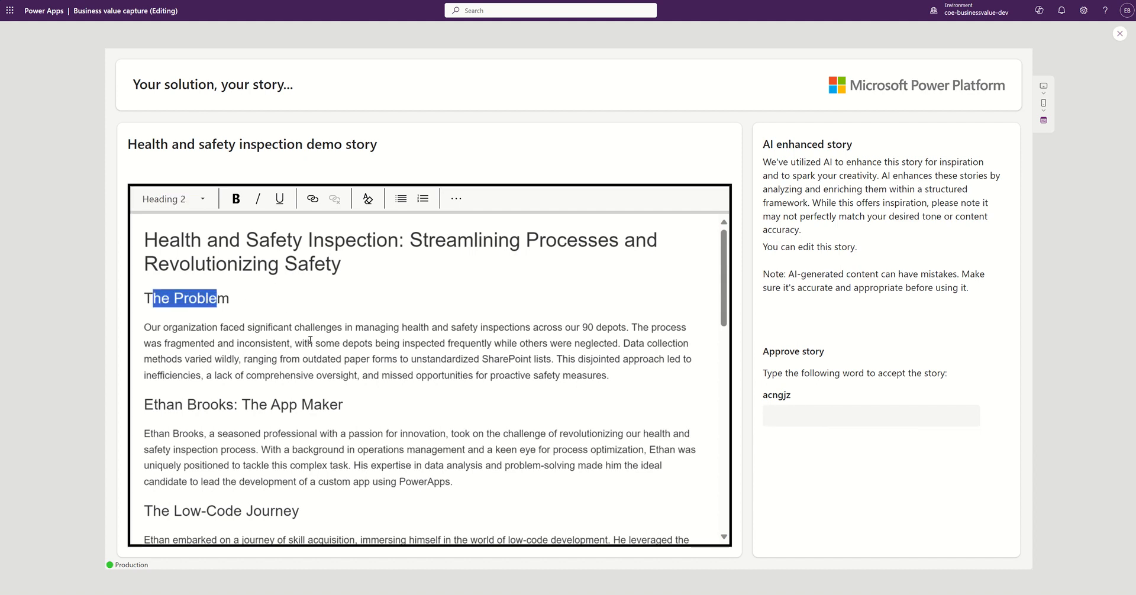
{"action": "left_click", "coordinate": [388, 360]}
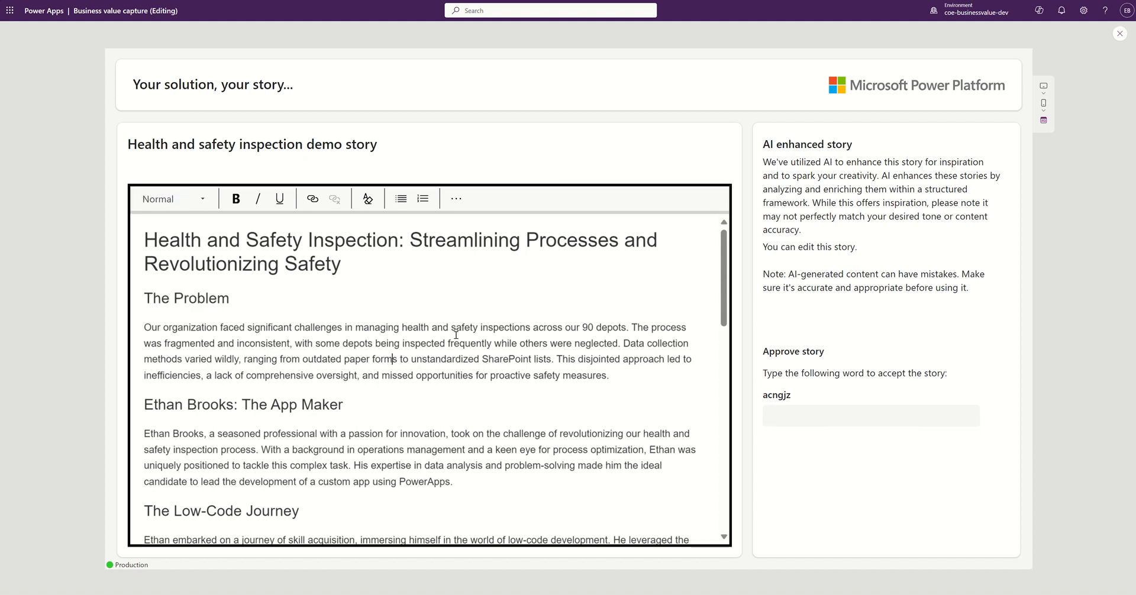
{"action": "left_click", "coordinate": [412, 327]}
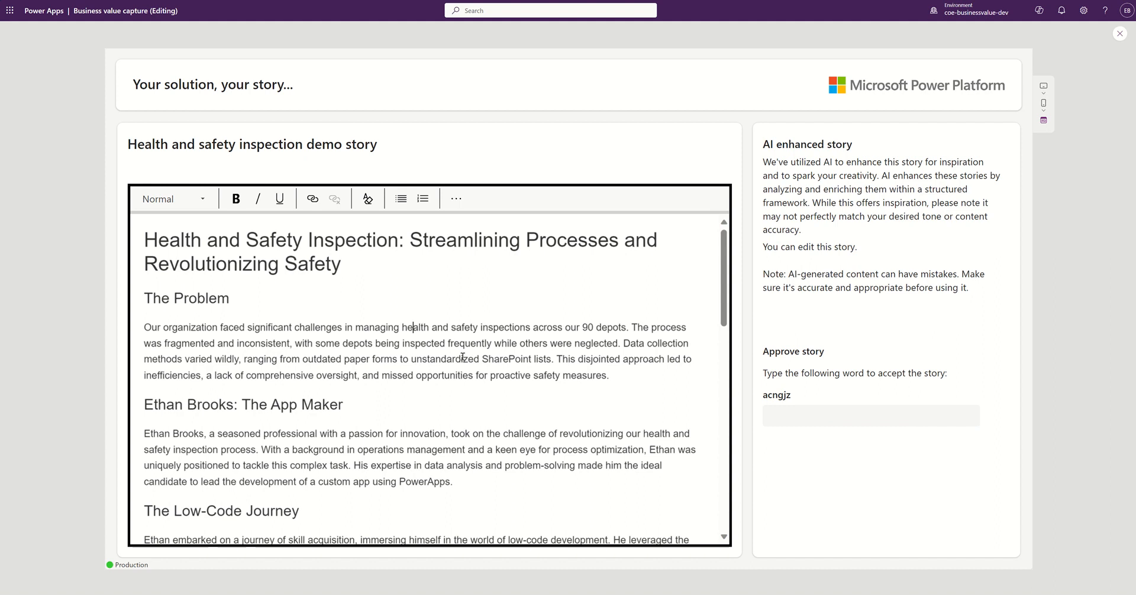
{"action": "scroll", "coordinate": [463, 357], "scroll_direction": "down", "scroll_amount": 3}
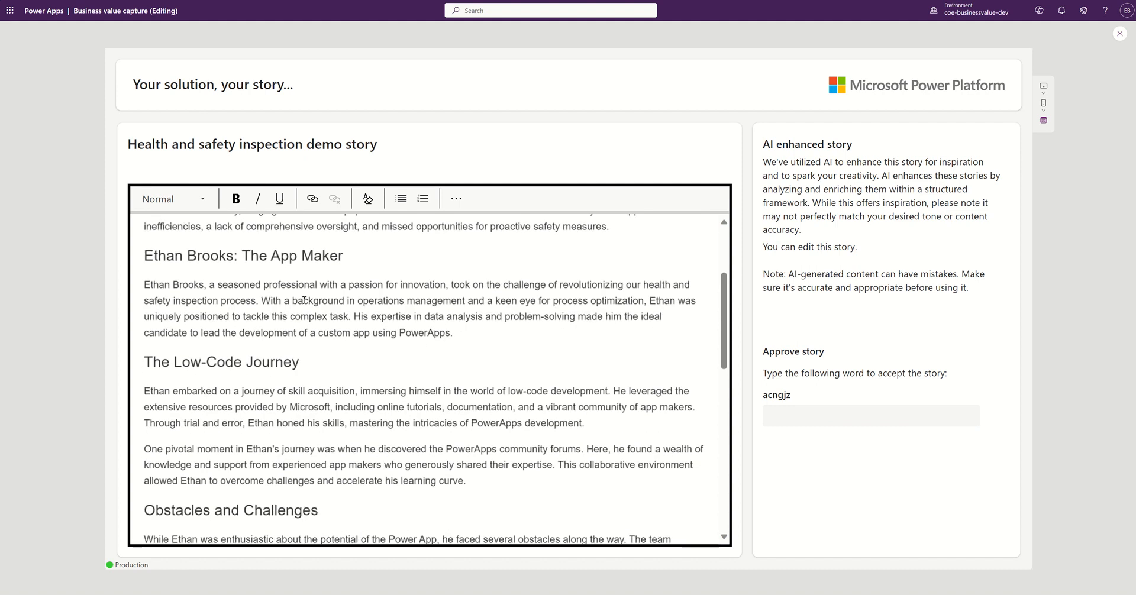
{"action": "left_click_drag", "start_coordinate": [145, 256], "coordinate": [344, 256]}
{"action": "left_click", "coordinate": [164, 253]}
{"action": "left_click_drag", "start_coordinate": [143, 255], "coordinate": [244, 262]}
{"action": "left_click", "coordinate": [240, 285]}
Step: Read down to the What's Next? section and enter the displayed approval word into Approve story
{"action": "scroll", "coordinate": [240, 371], "scroll_direction": "down", "scroll_amount": 5}
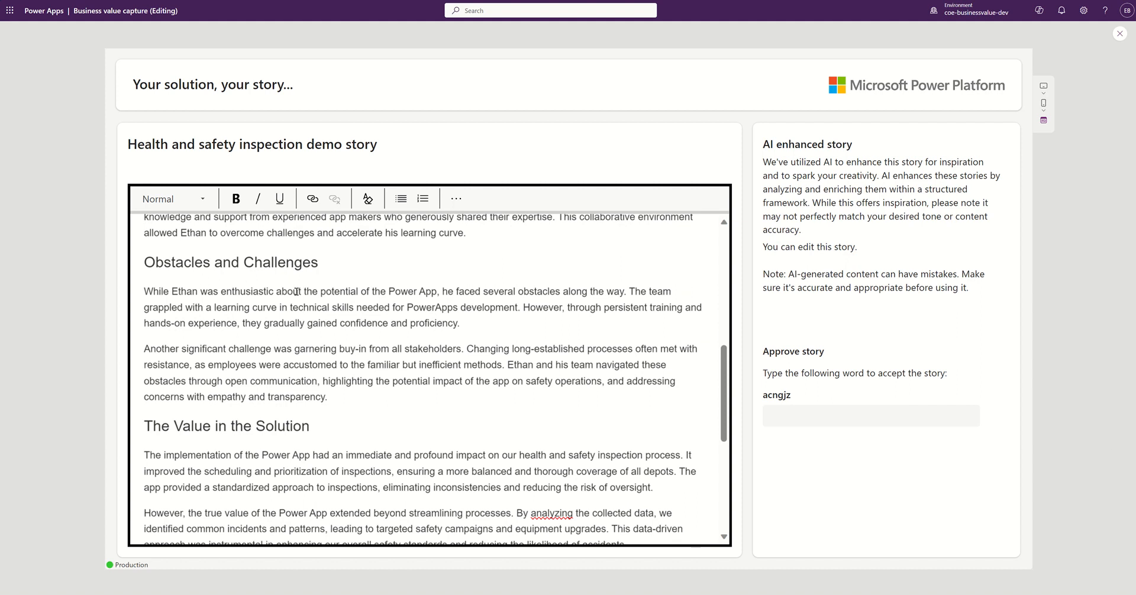
{"action": "scroll", "coordinate": [305, 294], "scroll_direction": "down", "scroll_amount": 4}
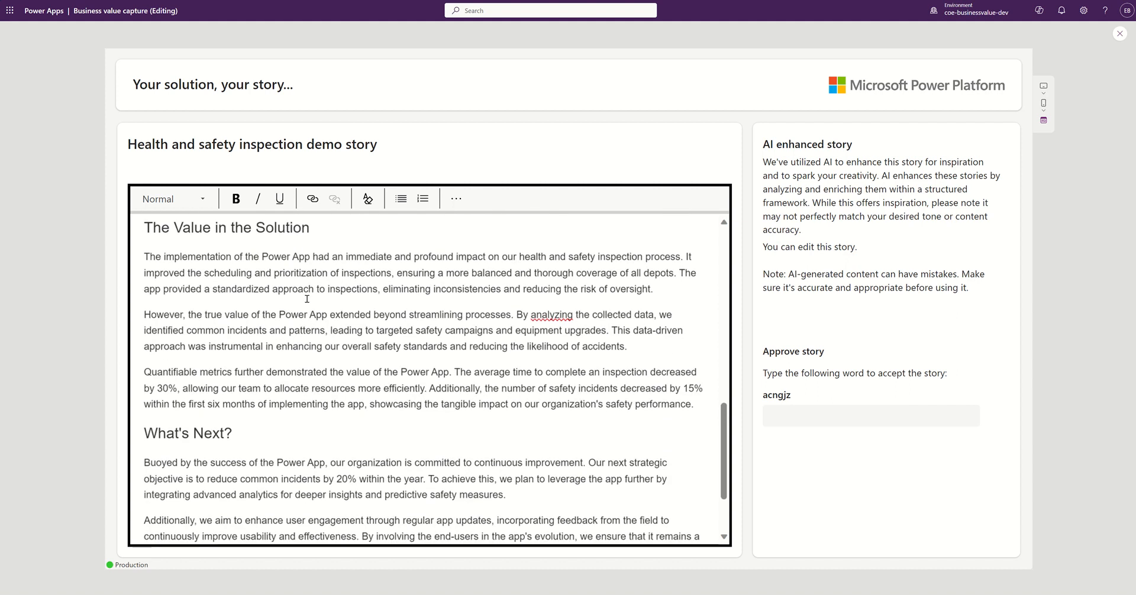
{"action": "scroll", "coordinate": [307, 301], "scroll_direction": "down", "scroll_amount": 2}
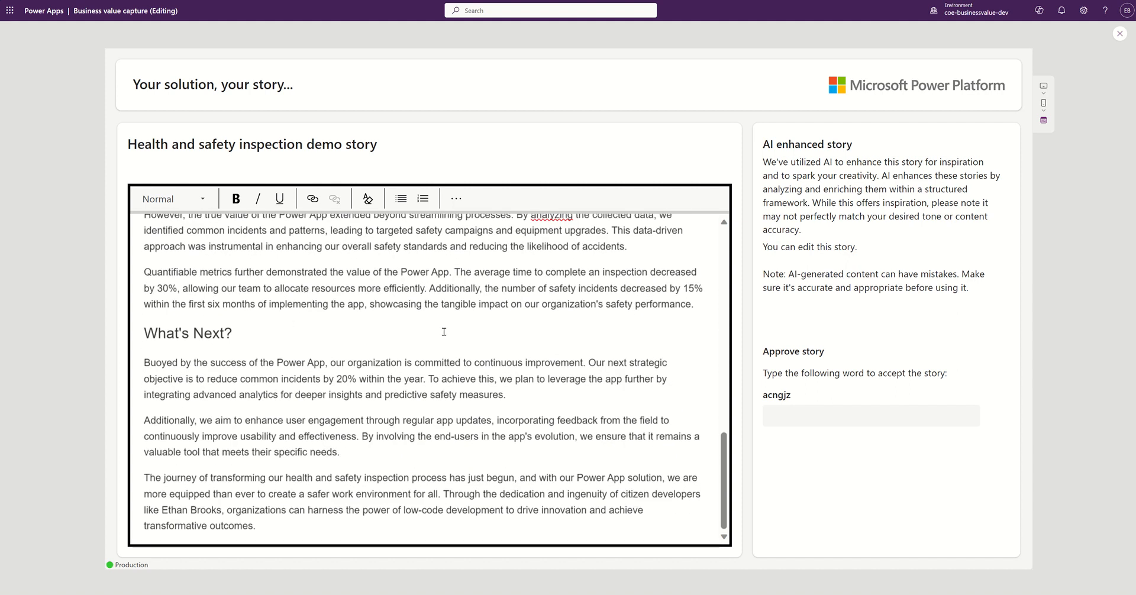
{"action": "left_click", "coordinate": [360, 331]}
{"action": "left_click", "coordinate": [785, 417]}
{"action": "type", "text": "acn"}
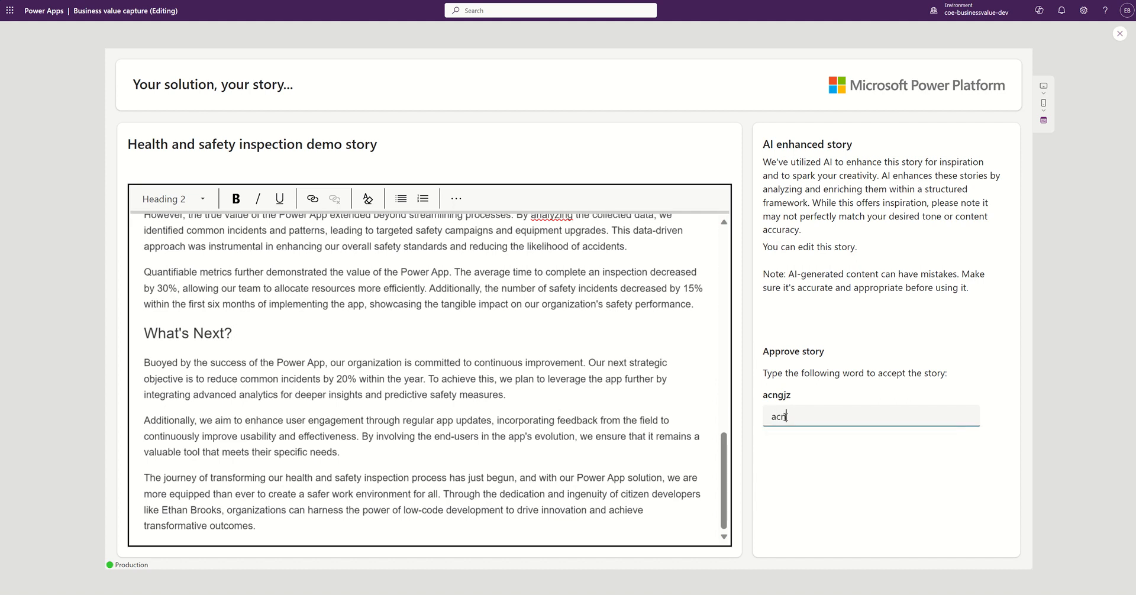
{"action": "type", "text": "gjz"}
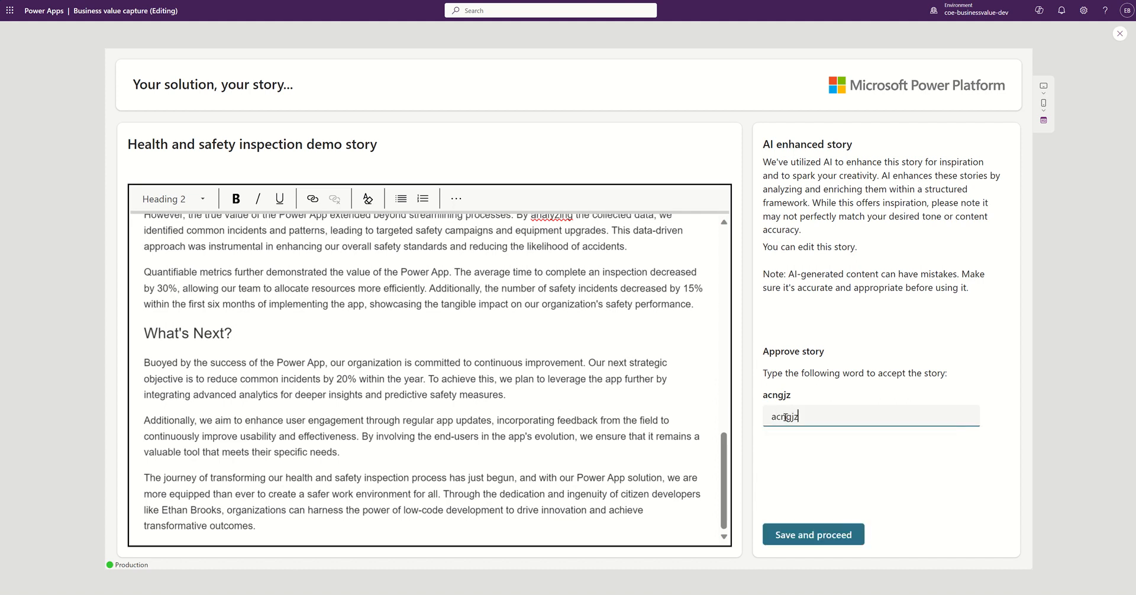
Step: Save the approved story and review the Value analysis cards, including safe work environment scoring 5/5, 5/5, 9/10
{"action": "left_click", "coordinate": [806, 533]}
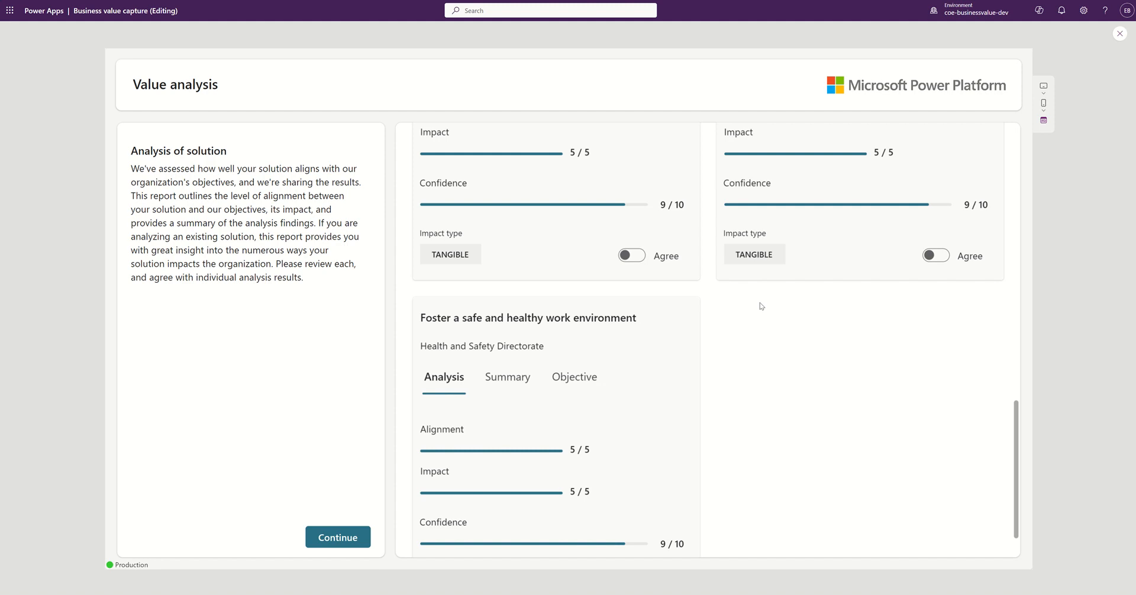
{"action": "scroll", "coordinate": [751, 317], "scroll_direction": "up", "scroll_amount": 5}
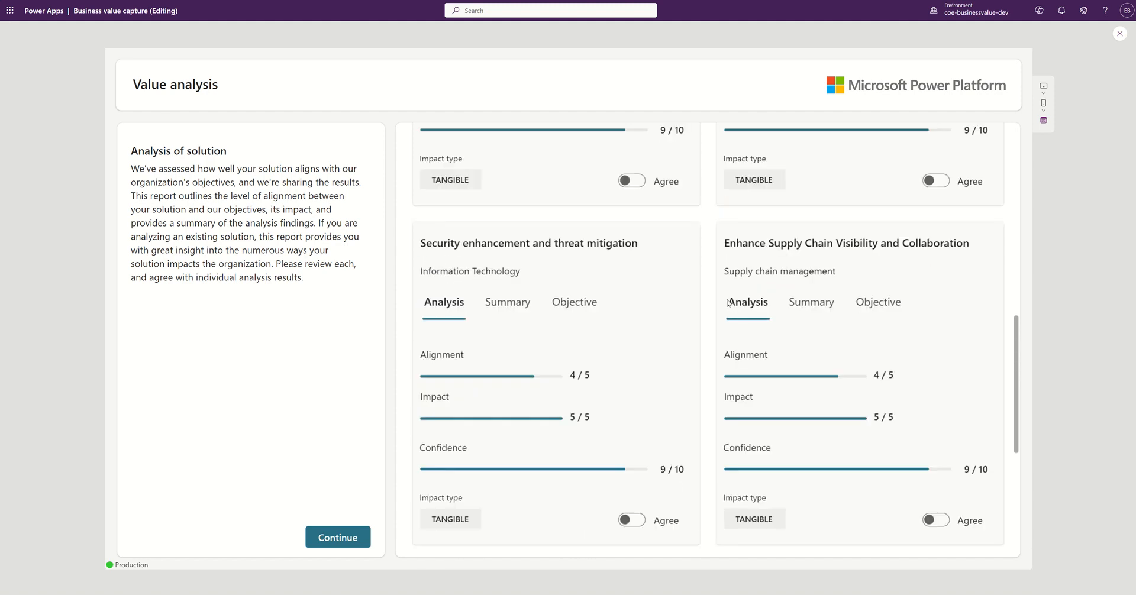
{"action": "scroll", "coordinate": [727, 303], "scroll_direction": "up", "scroll_amount": 10}
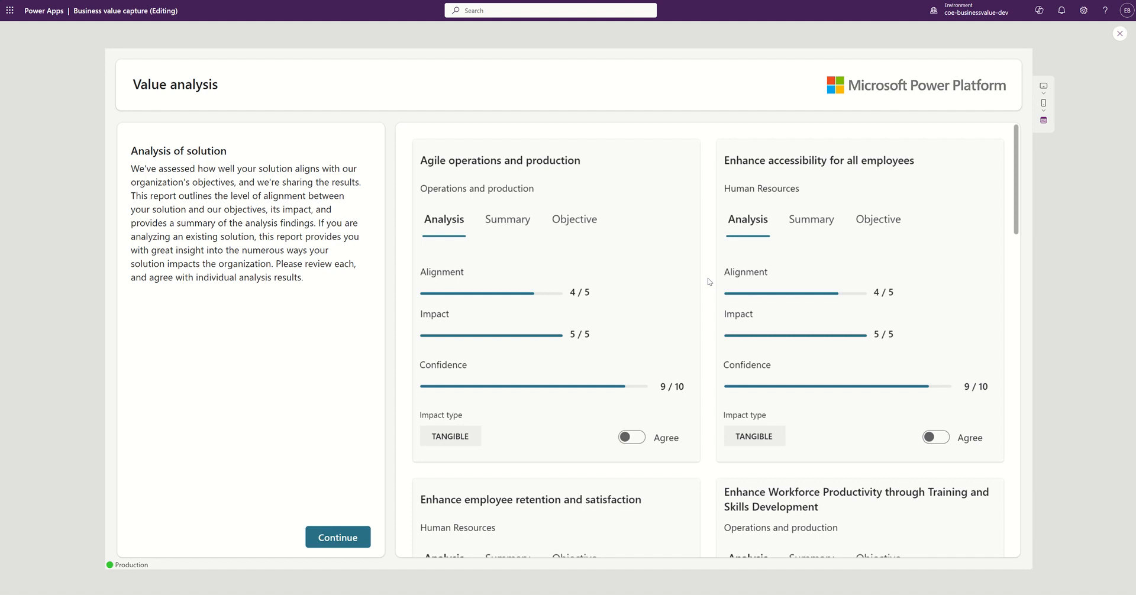
{"action": "scroll", "coordinate": [710, 282], "scroll_direction": "down", "scroll_amount": 2}
{"action": "scroll", "coordinate": [710, 286], "scroll_direction": "up", "scroll_amount": 2}
{"action": "scroll", "coordinate": [593, 318], "scroll_direction": "down", "scroll_amount": 7}
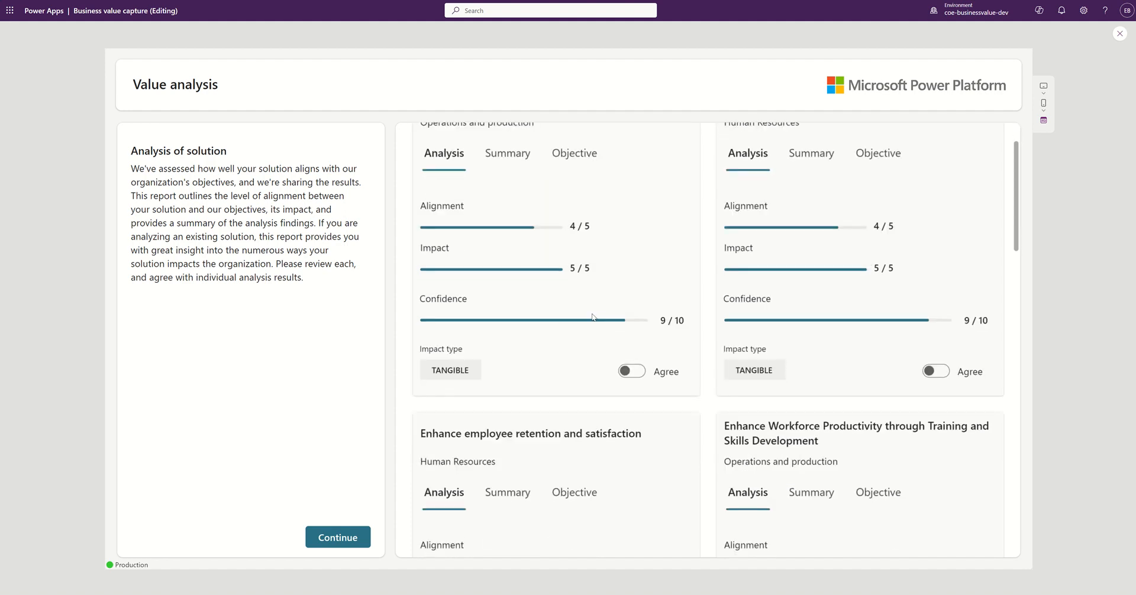
{"action": "scroll", "coordinate": [594, 318], "scroll_direction": "down", "scroll_amount": 7}
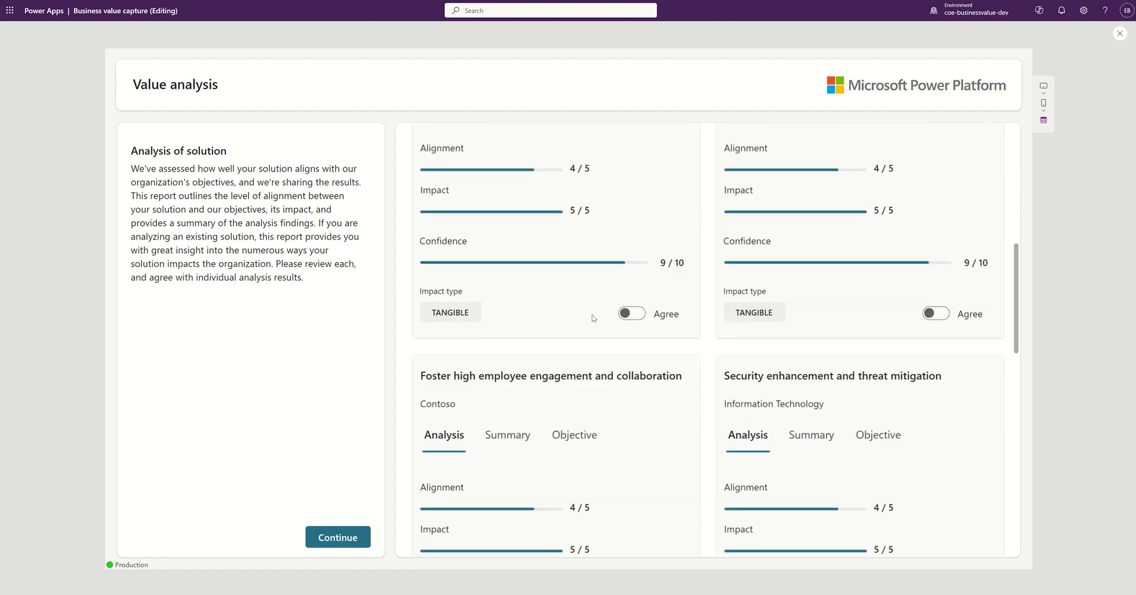
{"action": "scroll", "coordinate": [594, 317], "scroll_direction": "down", "scroll_amount": 2}
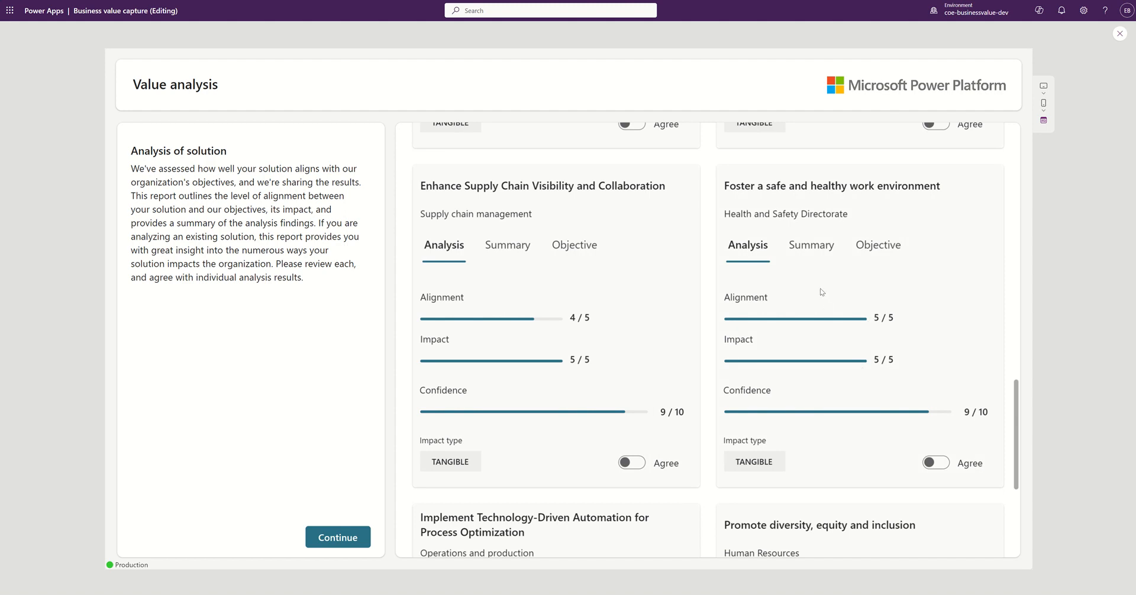
Step: Check the Foster a safe and healthy work environment Summary and Objective tabs, then agree with it
{"action": "left_click", "coordinate": [808, 249]}
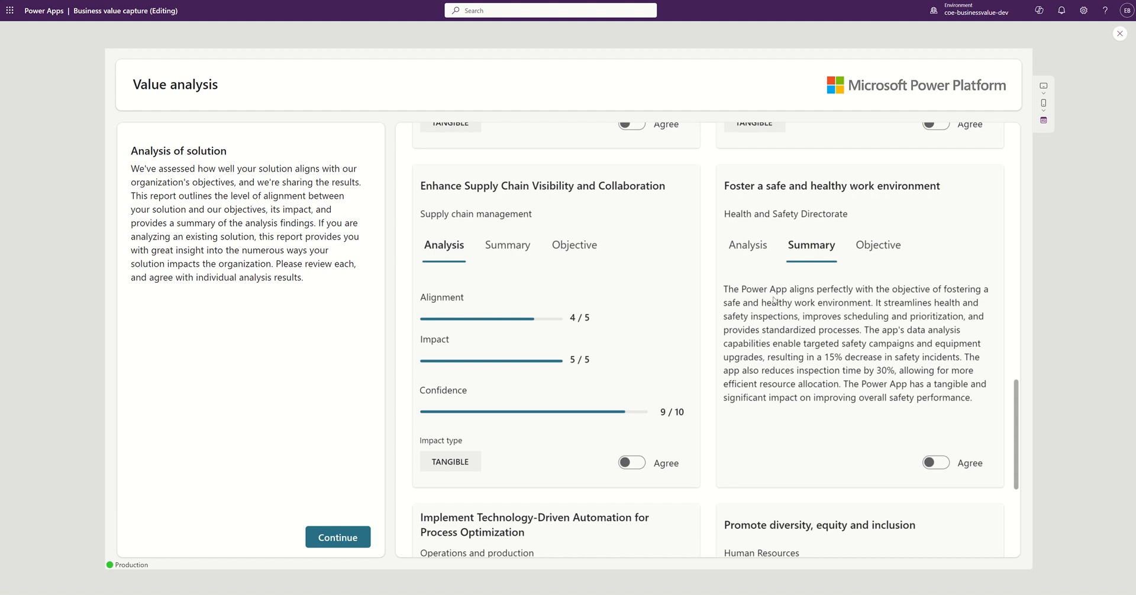
{"action": "left_click", "coordinate": [747, 246]}
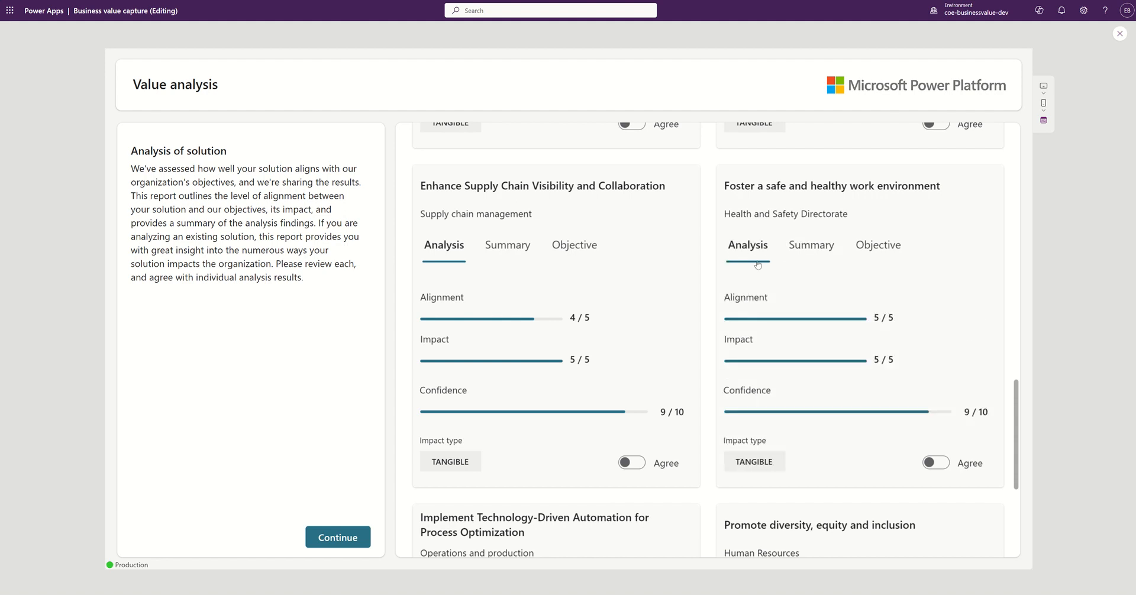
{"action": "left_click", "coordinate": [799, 257]}
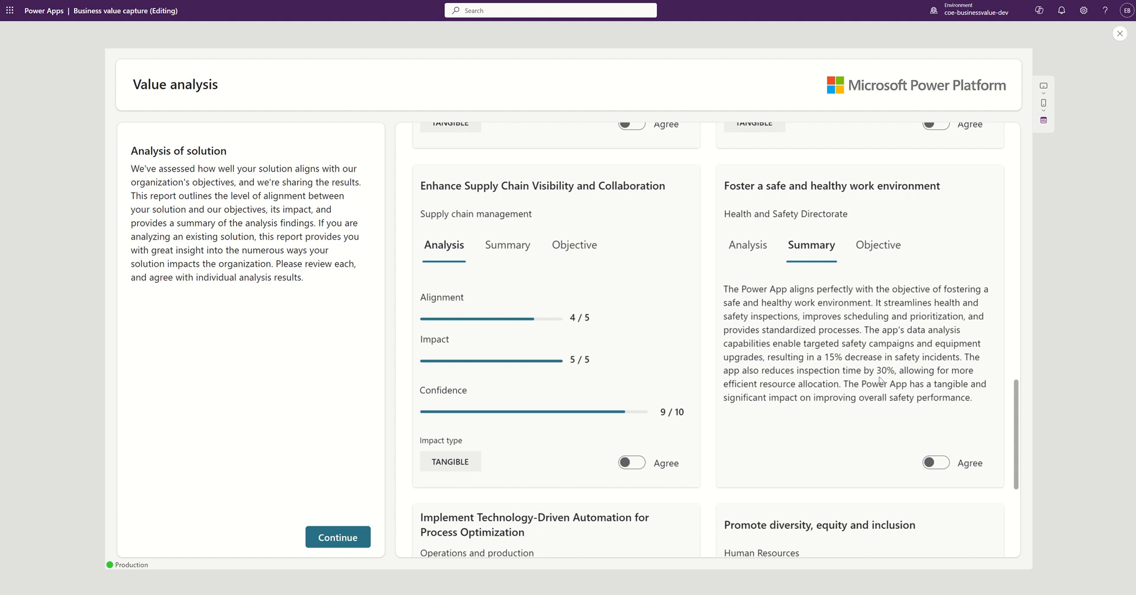
{"action": "left_click", "coordinate": [867, 254]}
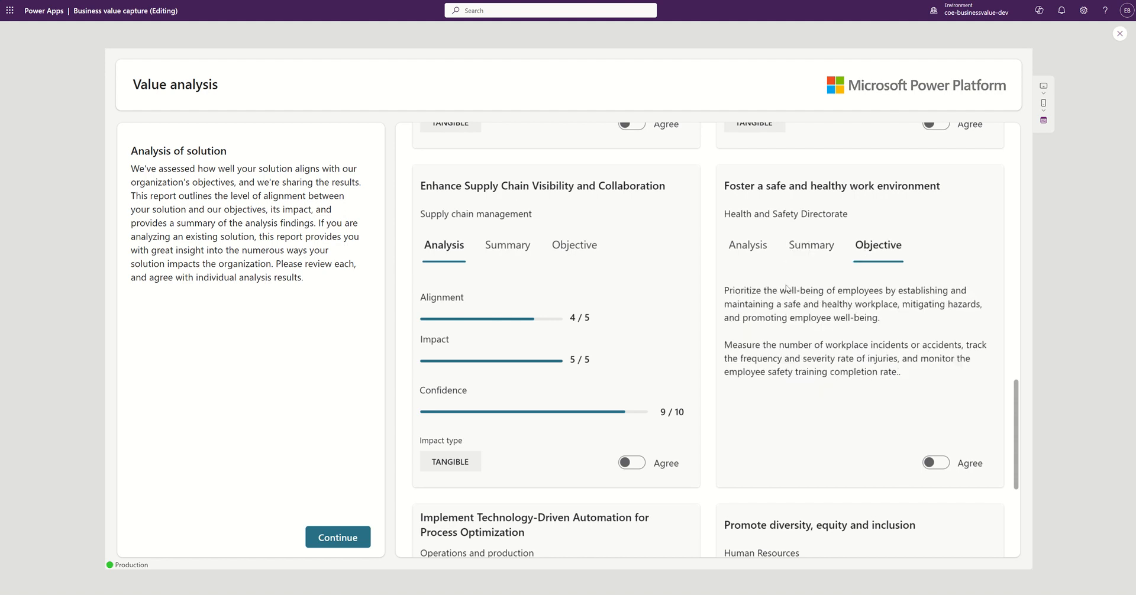
{"action": "left_click_drag", "start_coordinate": [832, 346], "coordinate": [903, 347]}
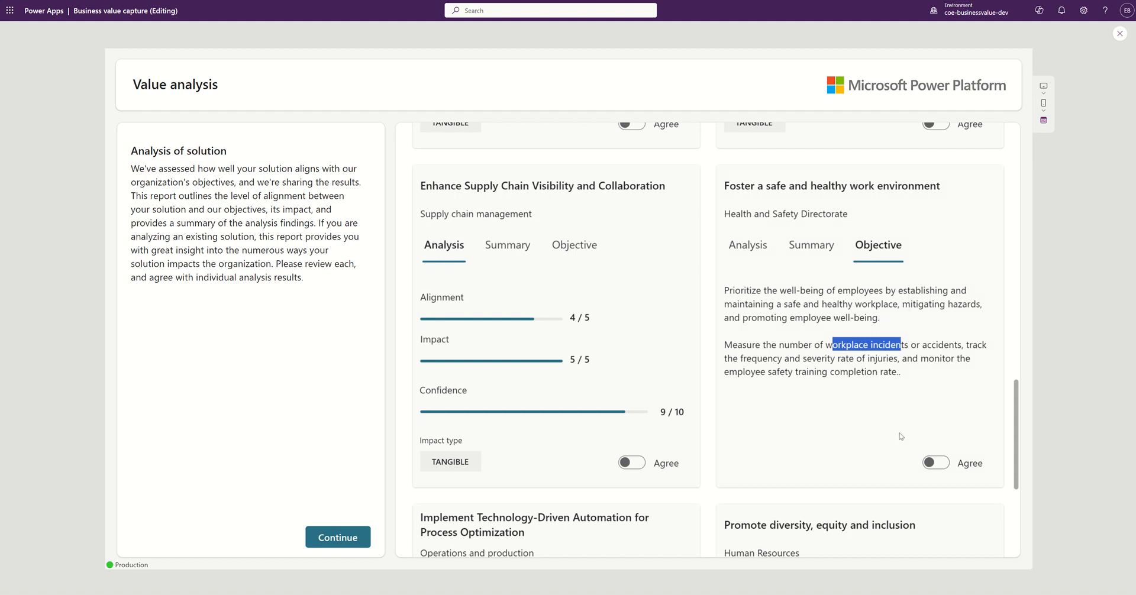
{"action": "left_click", "coordinate": [940, 465]}
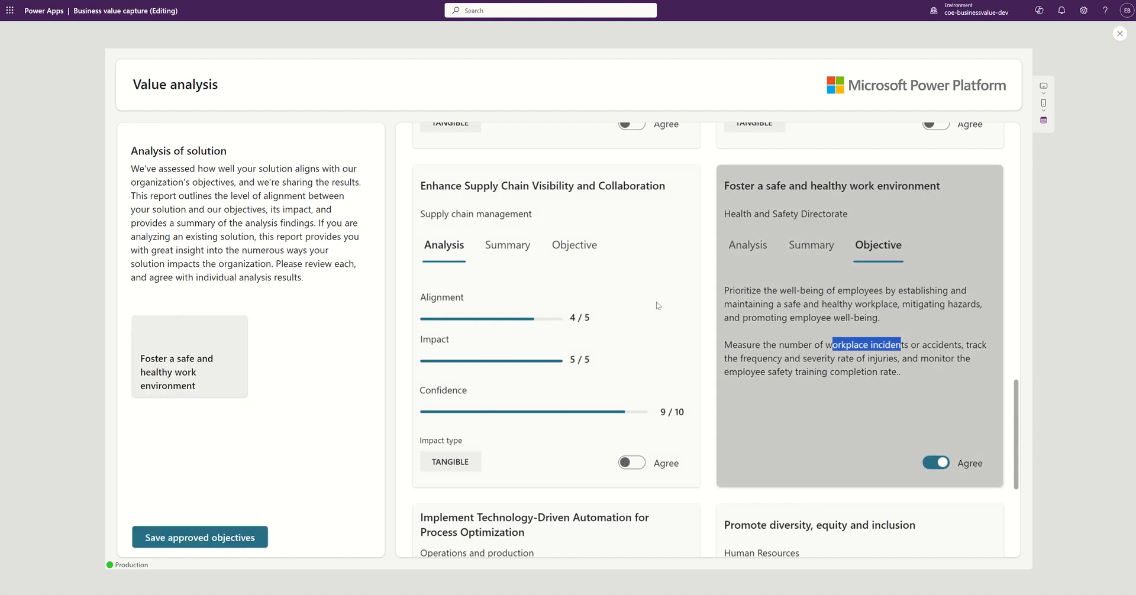
Step: Agree with the Enhance employee retention and satisfaction analysis and save both approved objectives
{"action": "scroll", "coordinate": [657, 308], "scroll_direction": "down", "scroll_amount": 2}
{"action": "scroll", "coordinate": [657, 307], "scroll_direction": "down", "scroll_amount": 3}
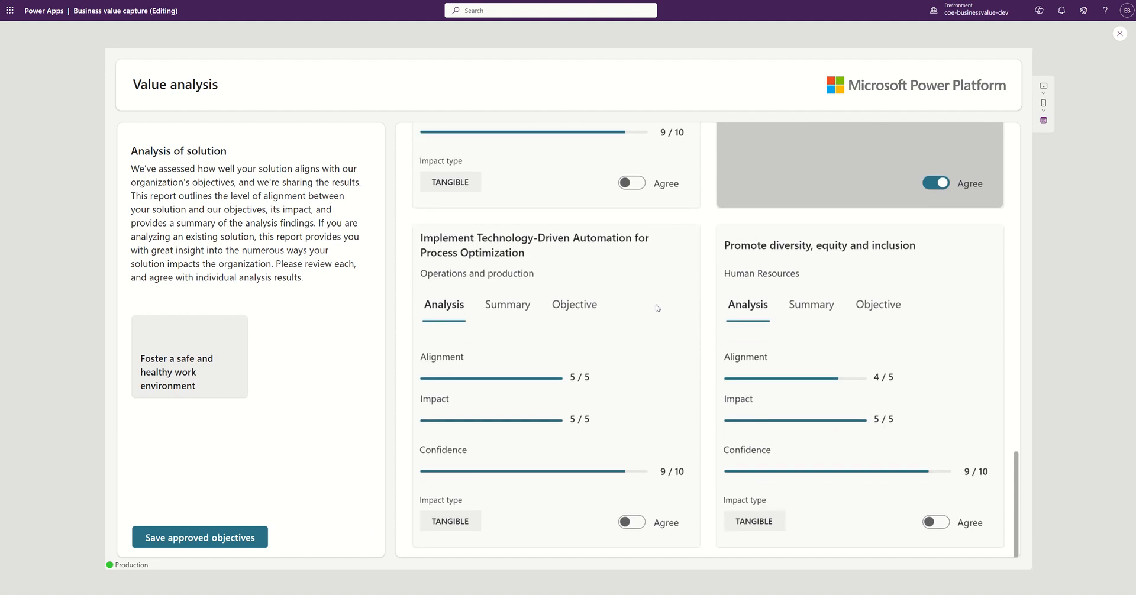
{"action": "scroll", "coordinate": [656, 308], "scroll_direction": "up", "scroll_amount": 10}
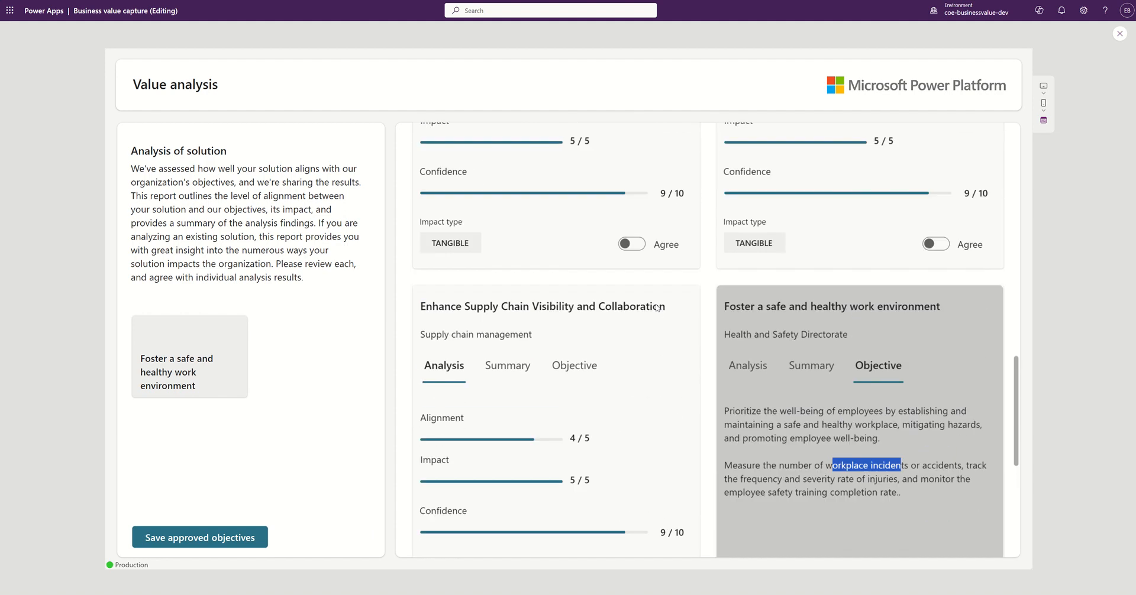
{"action": "scroll", "coordinate": [657, 308], "scroll_direction": "up", "scroll_amount": 1}
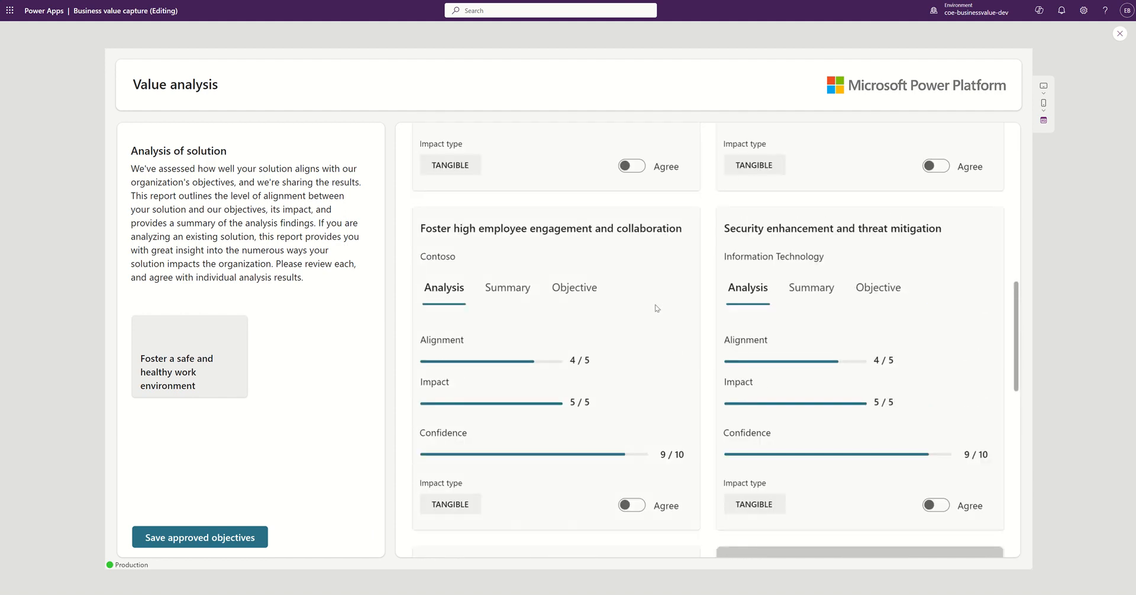
{"action": "scroll", "coordinate": [579, 244], "scroll_direction": "up", "scroll_amount": 4}
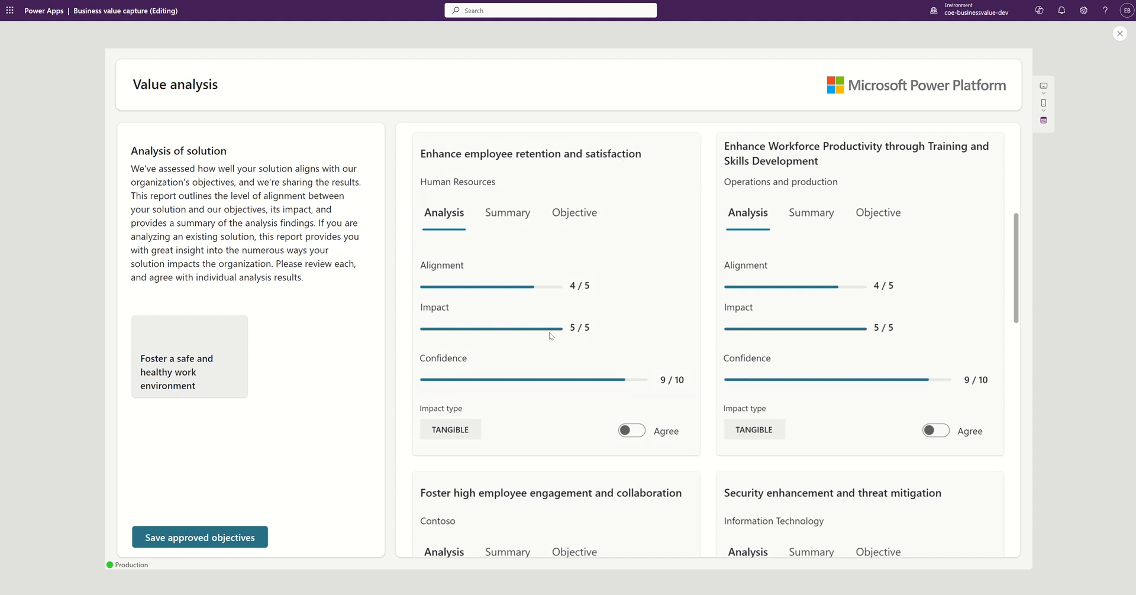
{"action": "left_click", "coordinate": [512, 225]}
{"action": "left_click", "coordinate": [633, 433]}
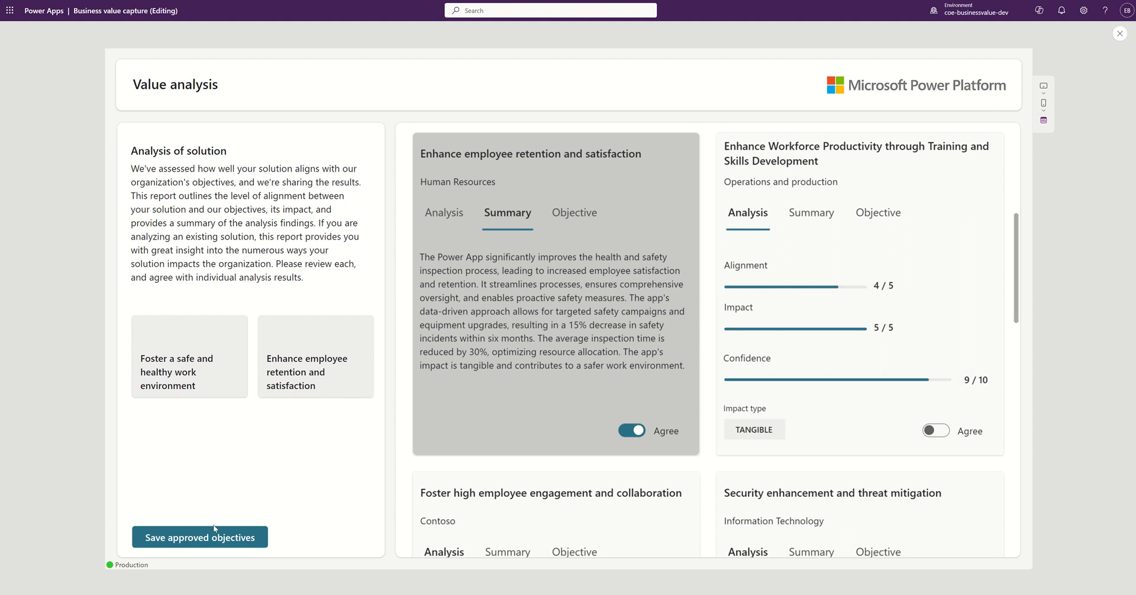
{"action": "left_click", "coordinate": [207, 539]}
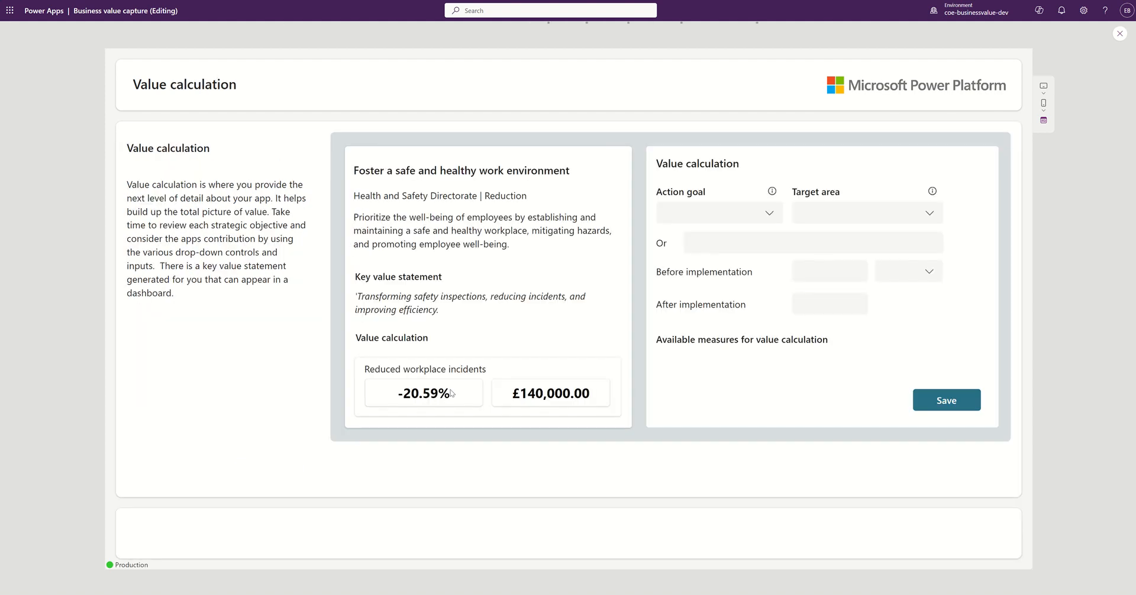
Step: Set the safe work environment action goal to Reduced and target area to workplace incidents
{"action": "scroll", "coordinate": [672, 319], "scroll_direction": "down", "scroll_amount": 5}
{"action": "scroll", "coordinate": [670, 276], "scroll_direction": "up", "scroll_amount": 5}
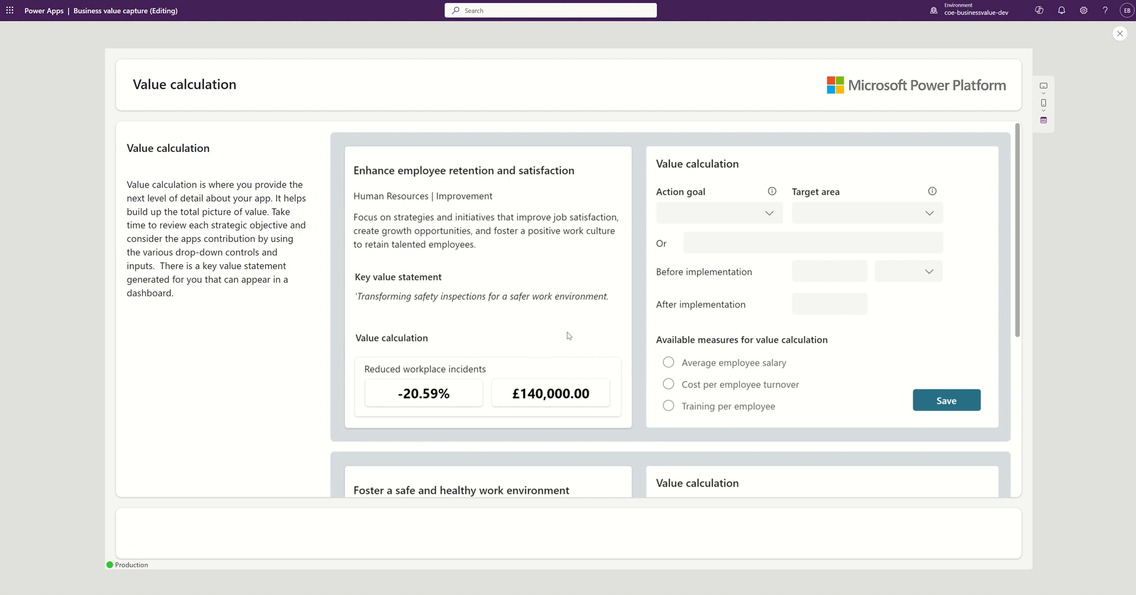
{"action": "scroll", "coordinate": [579, 364], "scroll_direction": "down", "scroll_amount": 4}
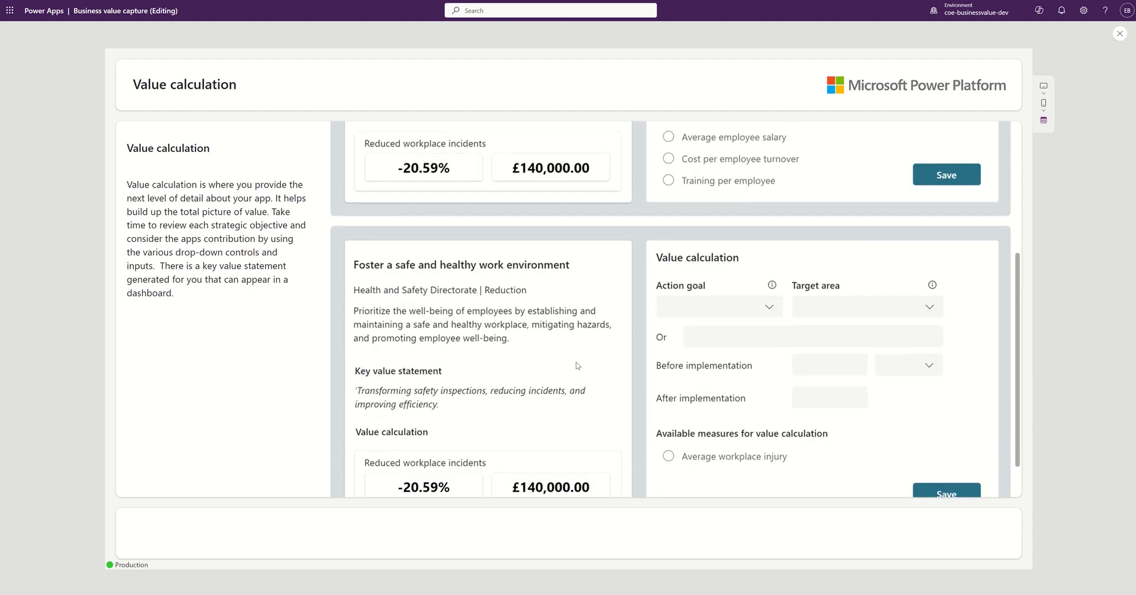
{"action": "scroll", "coordinate": [694, 320], "scroll_direction": "down", "scroll_amount": 1}
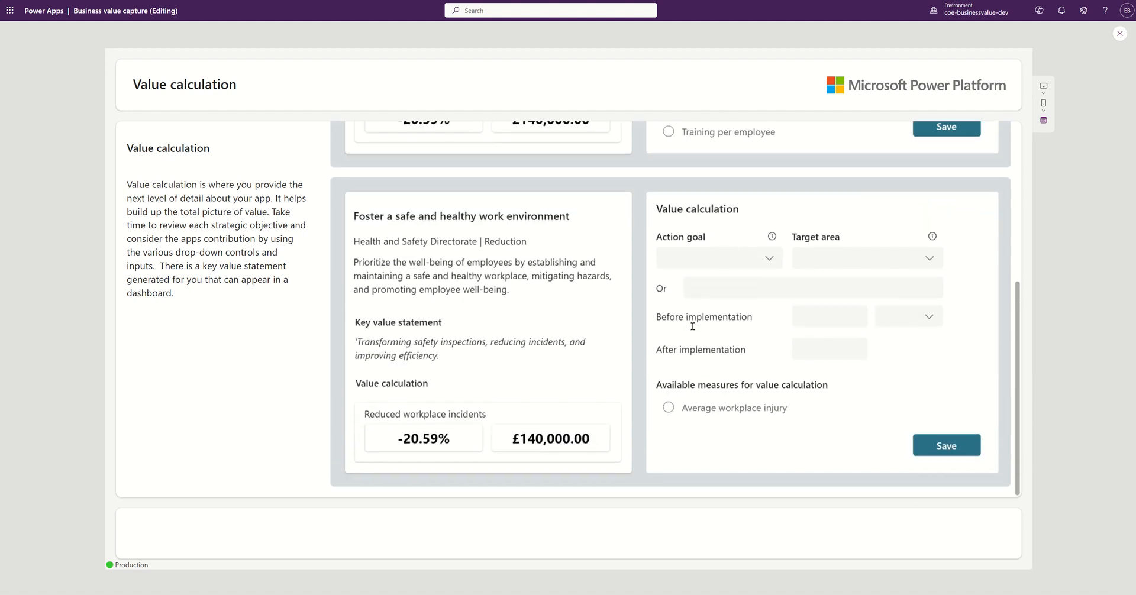
{"action": "left_click", "coordinate": [712, 264]}
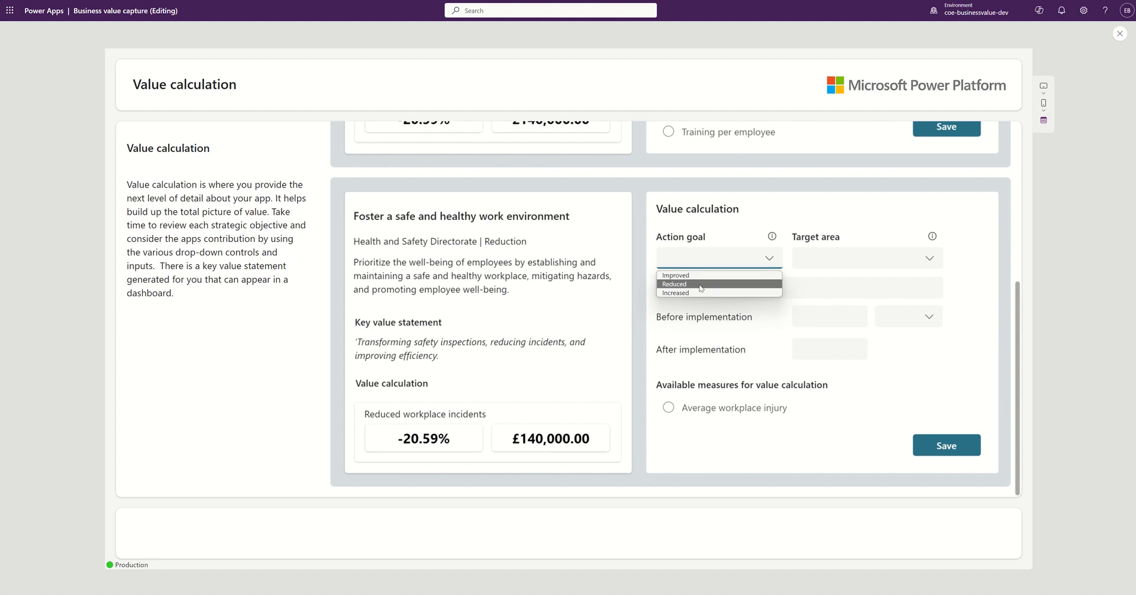
{"action": "left_click", "coordinate": [701, 284]}
{"action": "left_click", "coordinate": [858, 261]}
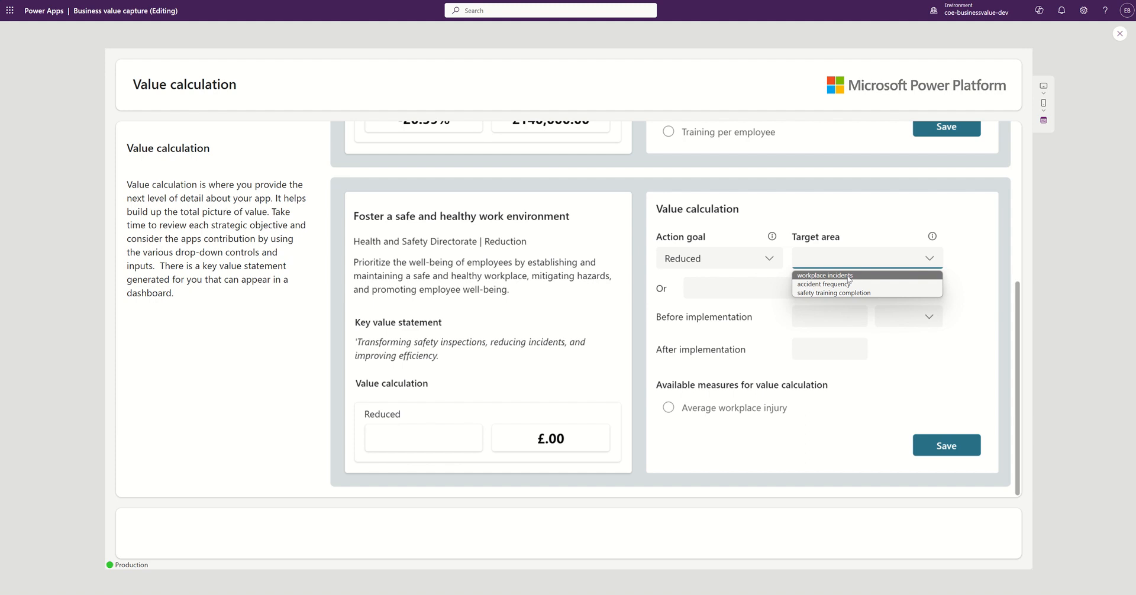
{"action": "left_click", "coordinate": [847, 277]}
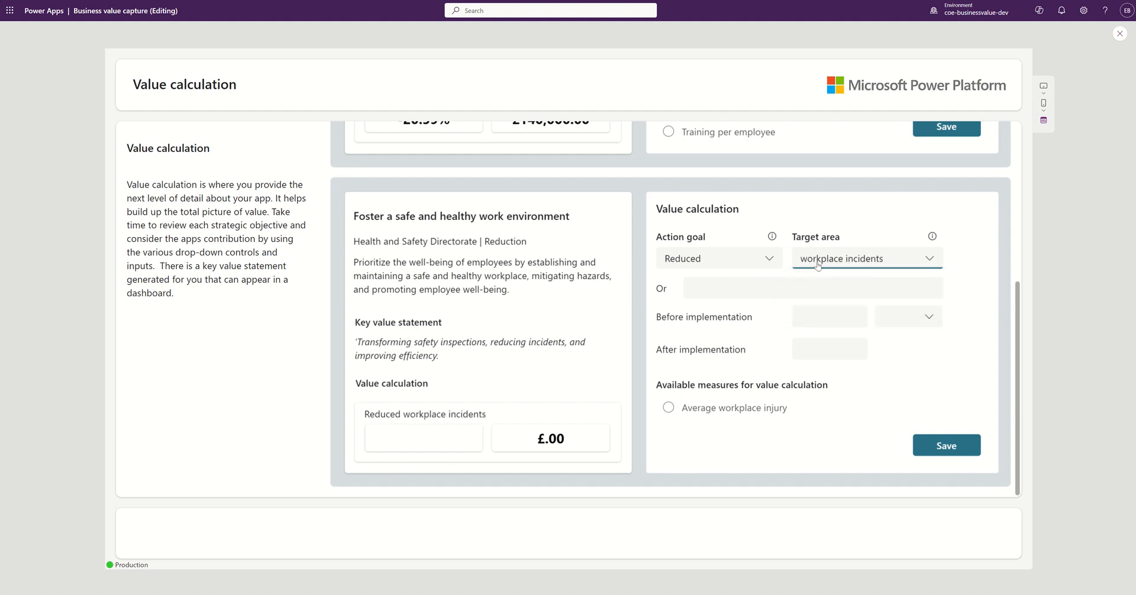
Step: Enter workplace incidents of 147 before and 126 after, with unit Quantity
{"action": "left_click", "coordinate": [836, 320]}
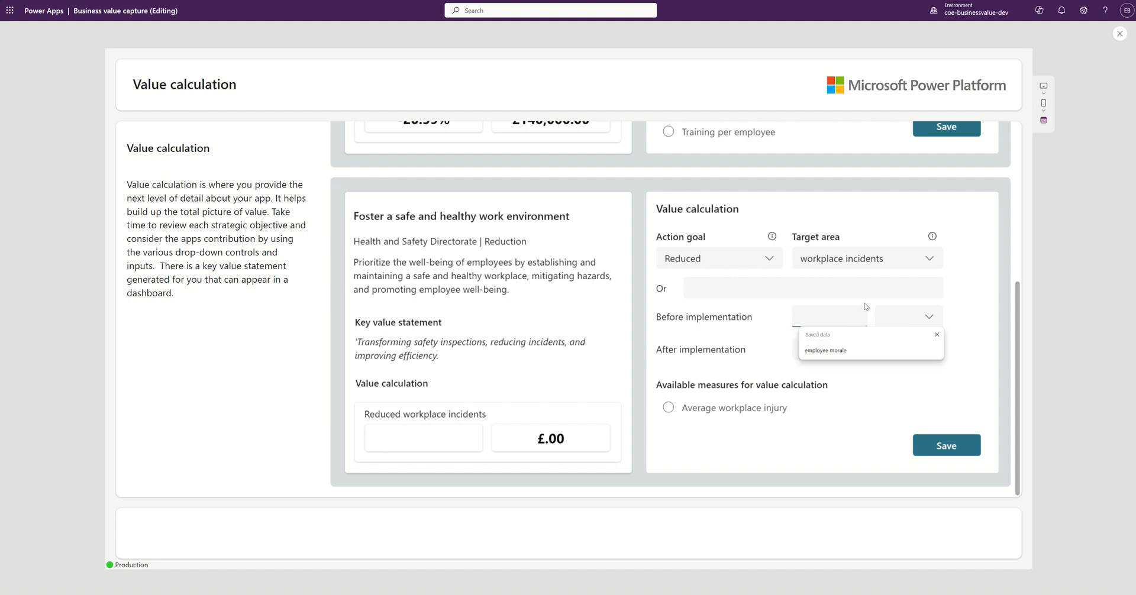
{"action": "type", "text": "147"}
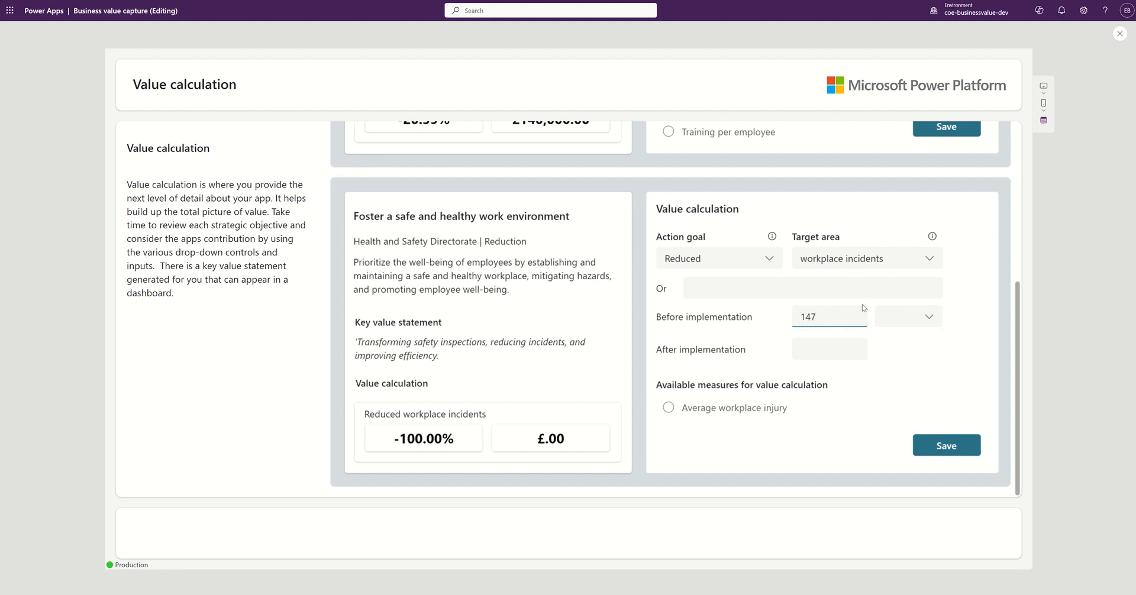
{"action": "left_click", "coordinate": [916, 312]}
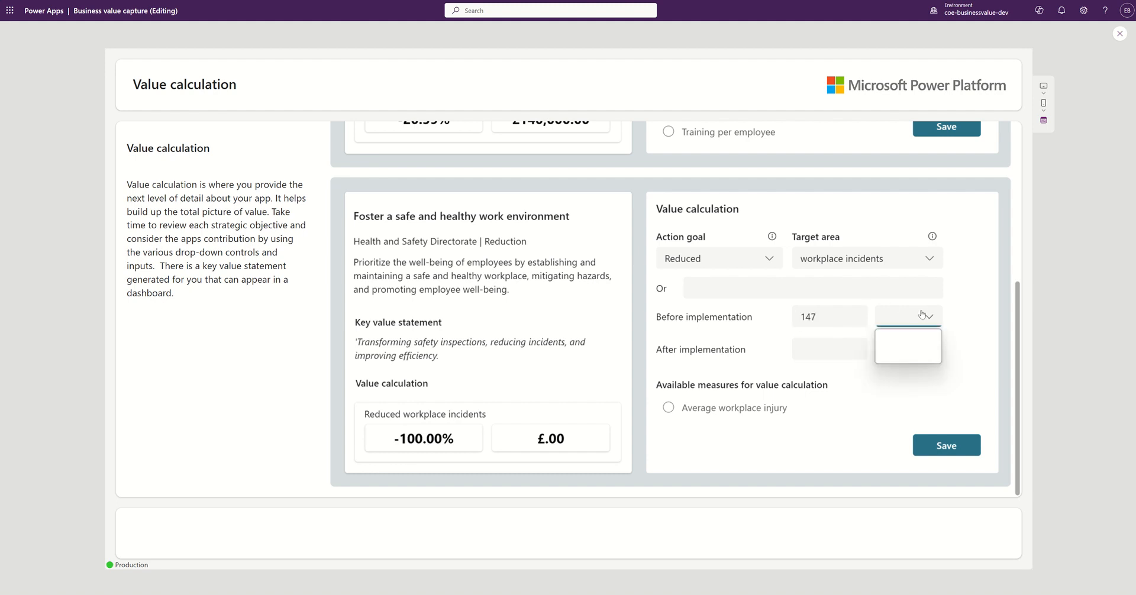
{"action": "left_click", "coordinate": [907, 338]}
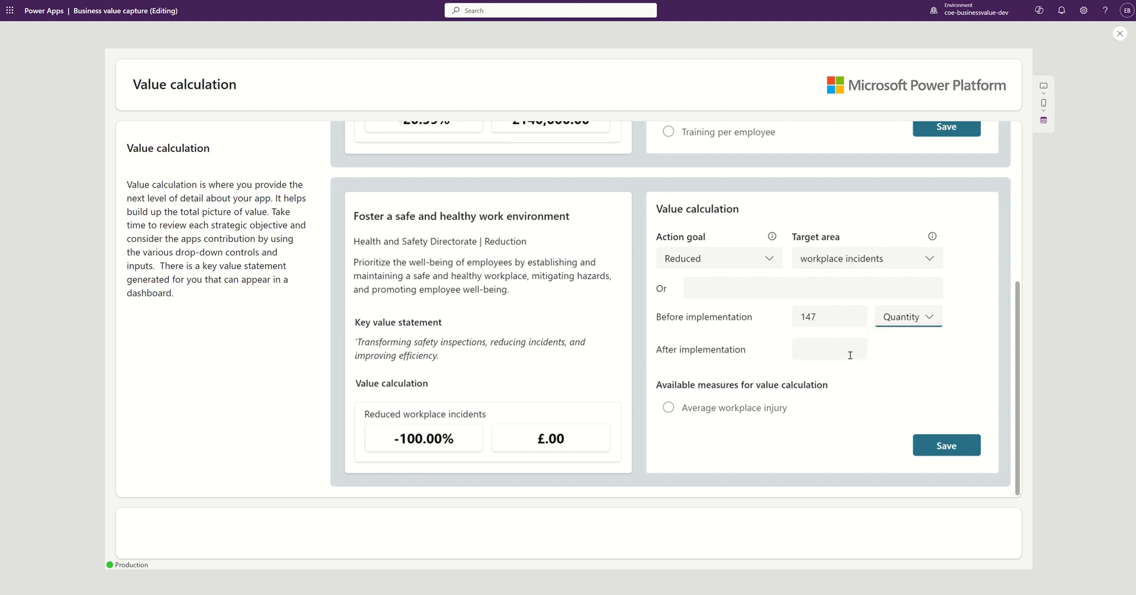
{"action": "left_click", "coordinate": [818, 346]}
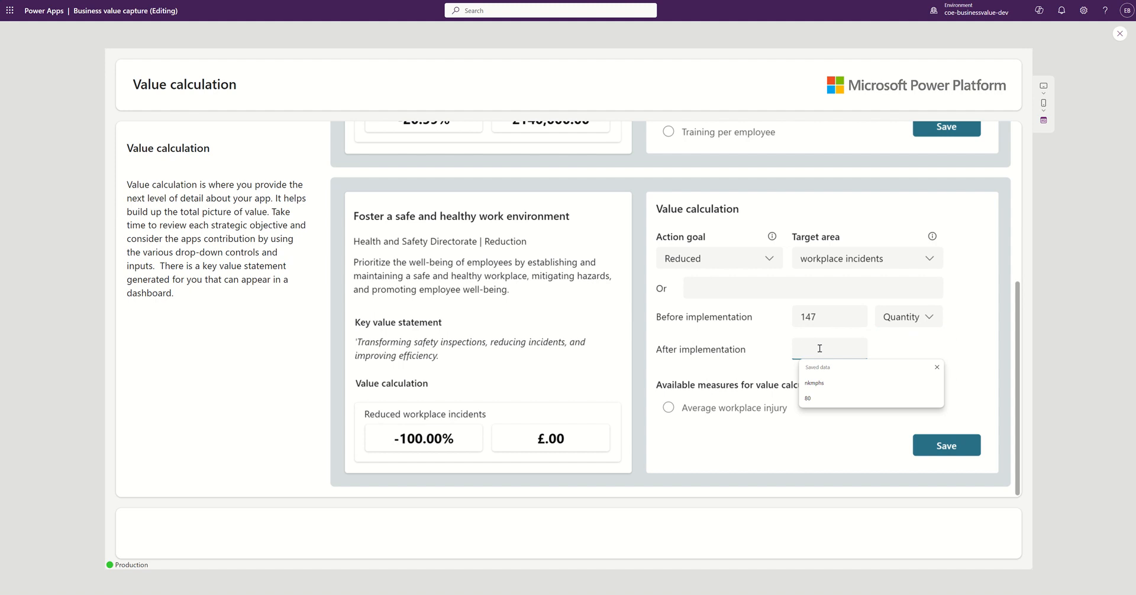
{"action": "type", "text": "126"}
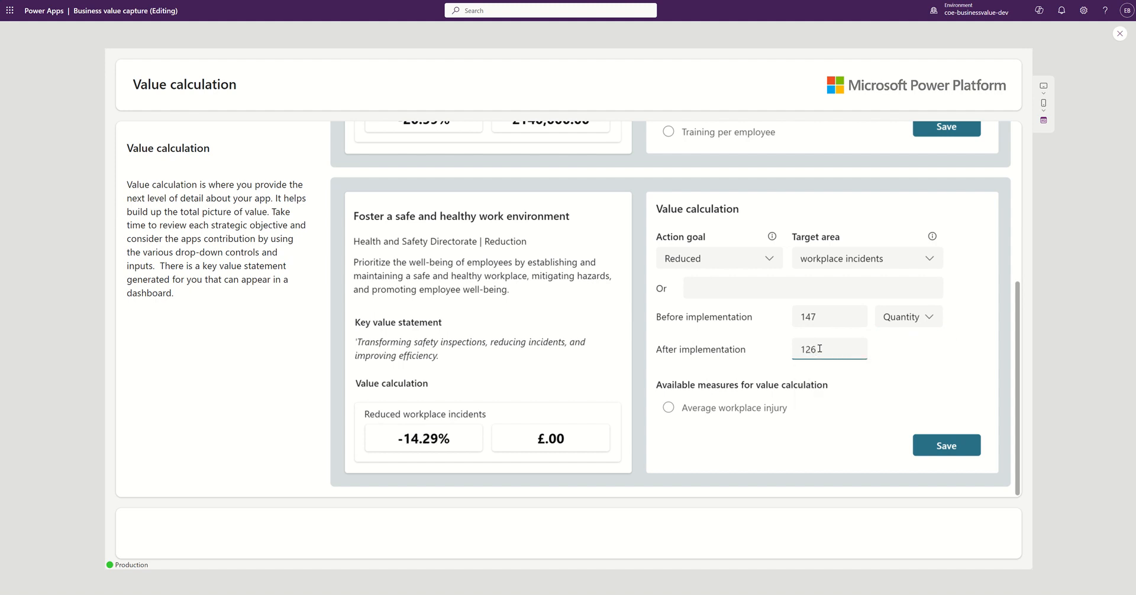
{"action": "left_click", "coordinate": [834, 421]}
Step: Base the value on Average workplace injury (£210,000.00) and save the calculation
{"action": "left_click", "coordinate": [669, 408]}
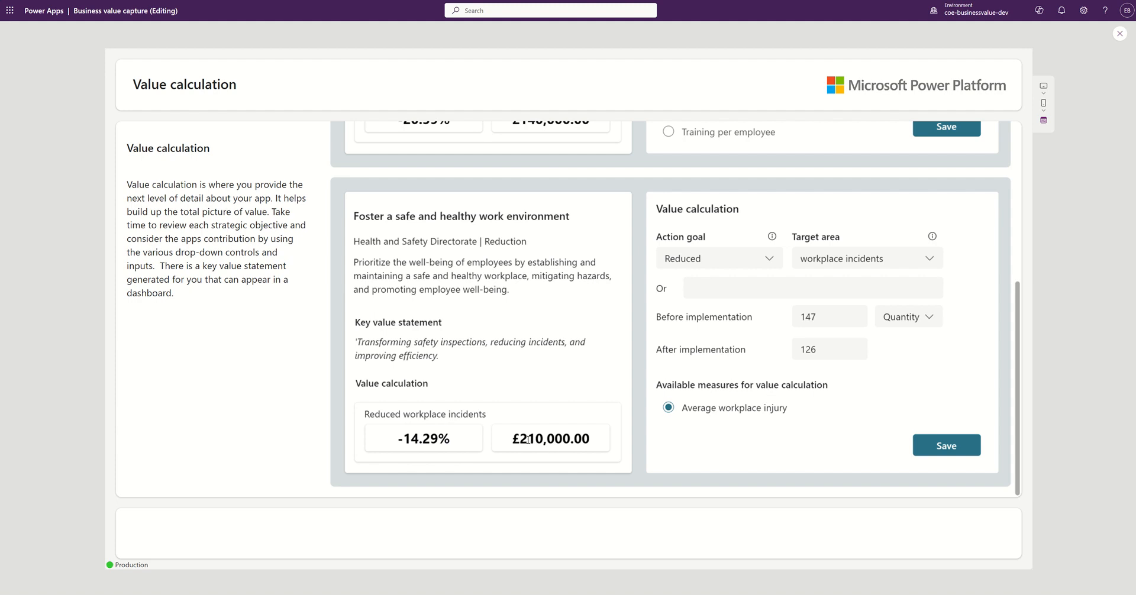
{"action": "left_click_drag", "start_coordinate": [520, 438], "coordinate": [563, 438]}
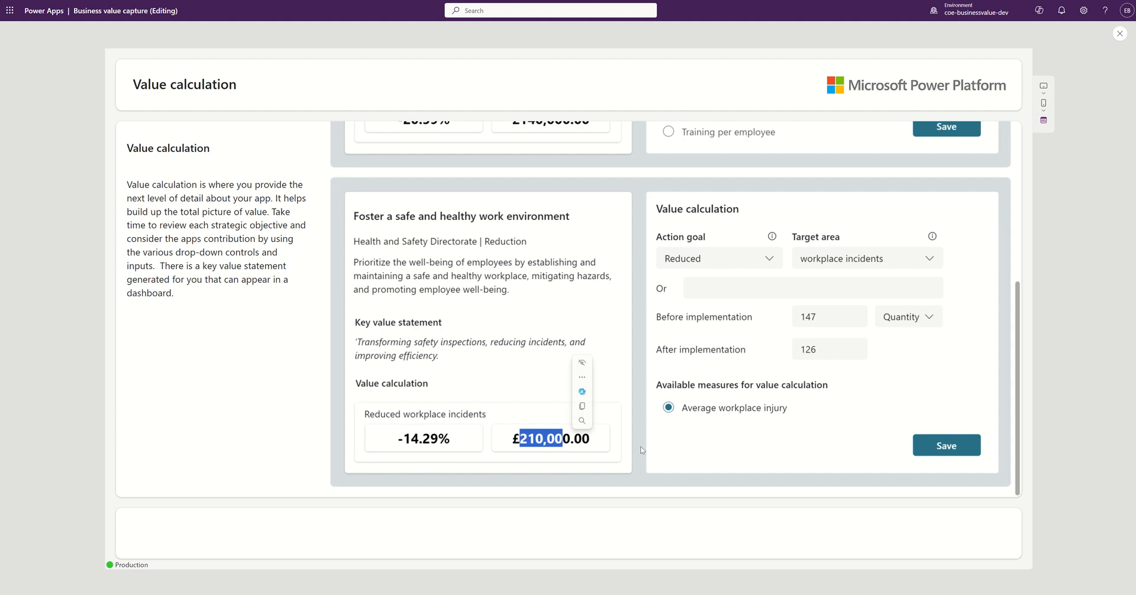
{"action": "left_click", "coordinate": [946, 445]}
{"action": "scroll", "coordinate": [909, 446], "scroll_direction": "up", "scroll_amount": 5}
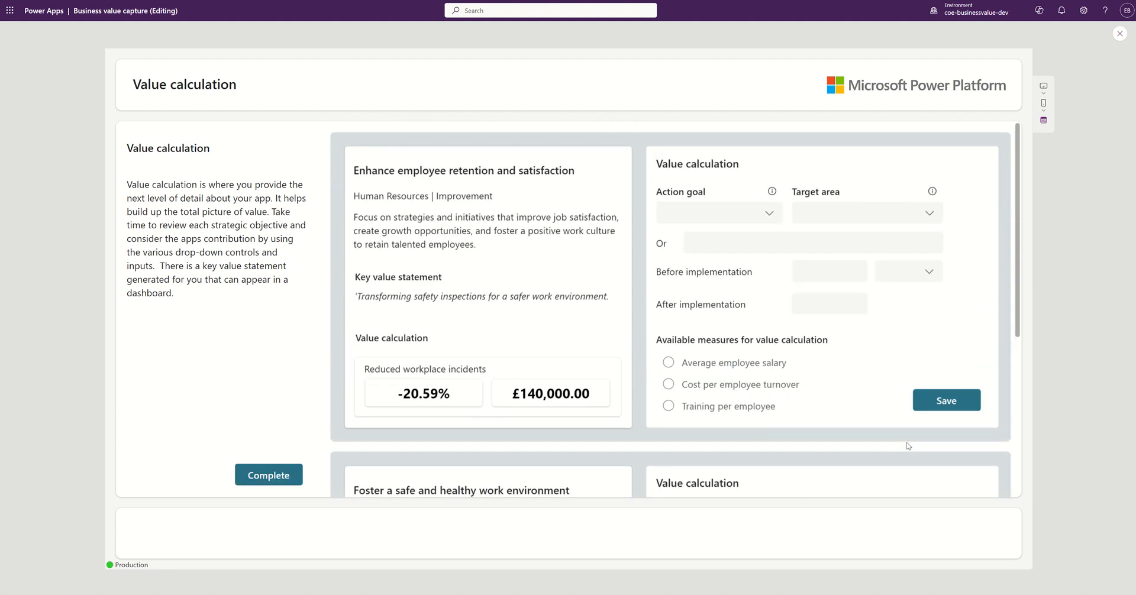
Step: Set the retention action goal to Improved and target area to employee satisfaction
{"action": "left_click", "coordinate": [757, 218]}
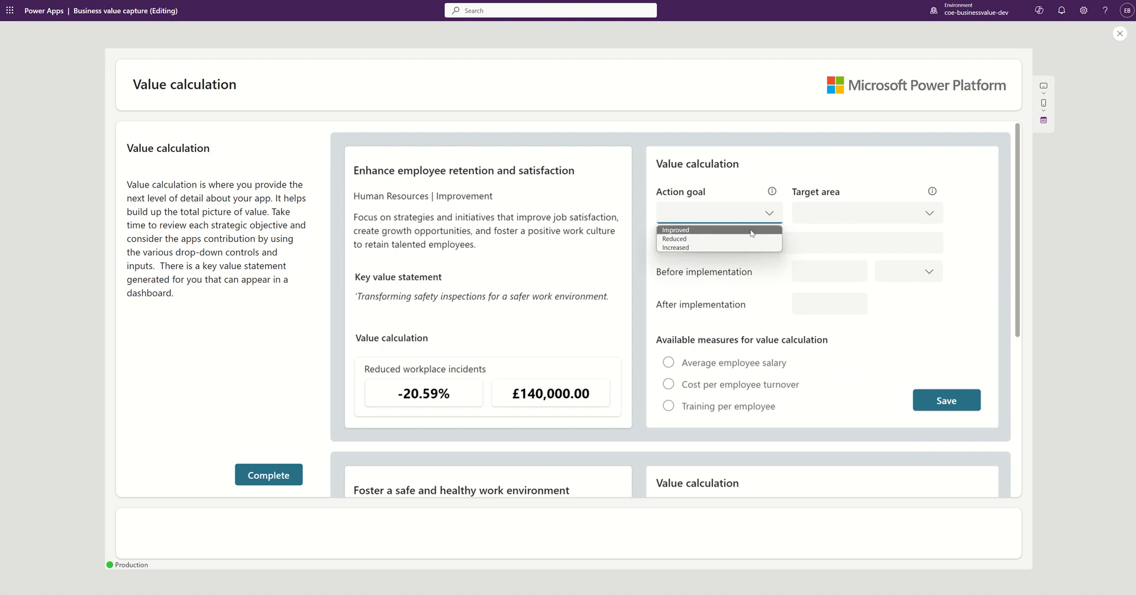
{"action": "left_click", "coordinate": [749, 230]}
{"action": "left_click", "coordinate": [849, 217]}
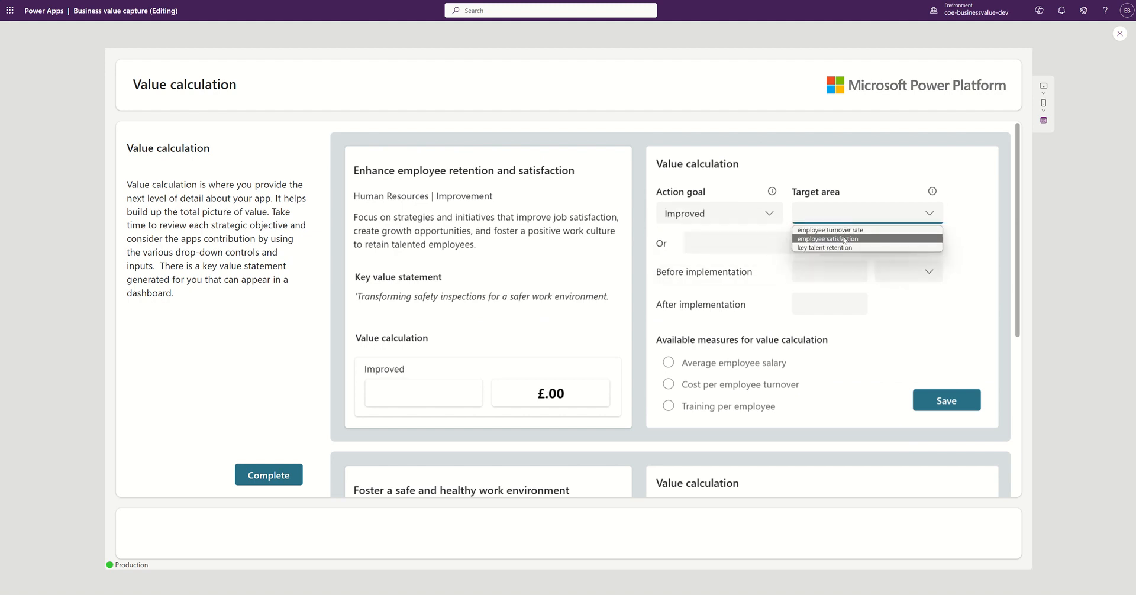
{"action": "left_click", "coordinate": [846, 239]}
Step: Enter employee satisfaction Score of 78 before and 99 after
{"action": "left_click", "coordinate": [819, 270]}
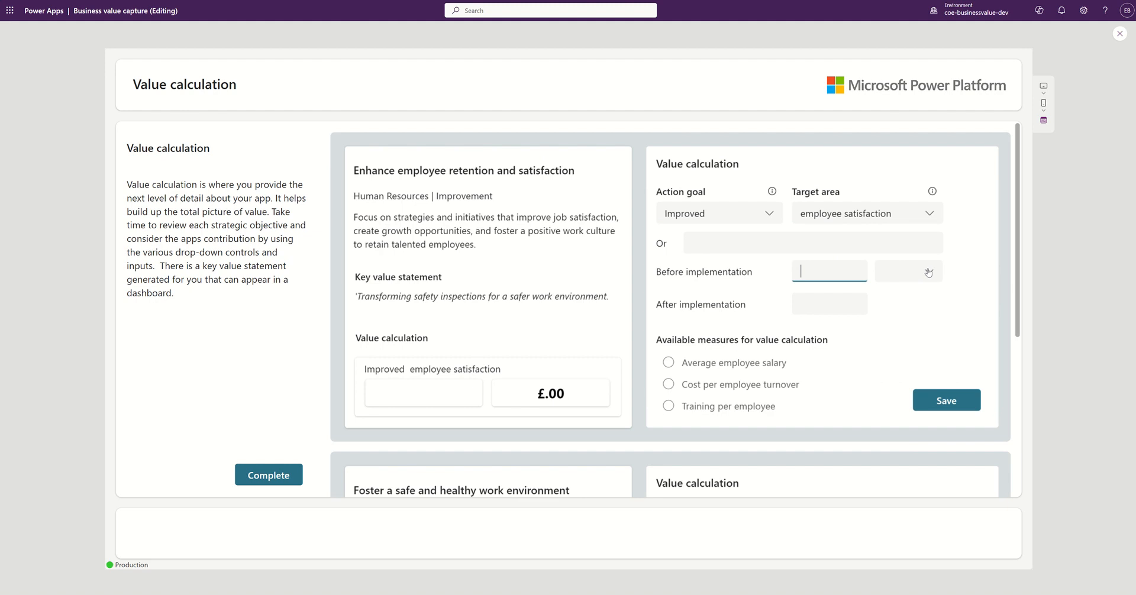
{"action": "left_click", "coordinate": [927, 273]}
{"action": "left_click", "coordinate": [912, 299]}
{"action": "left_click", "coordinate": [821, 273]}
{"action": "type", "text": "78"}
{"action": "left_click", "coordinate": [822, 304]}
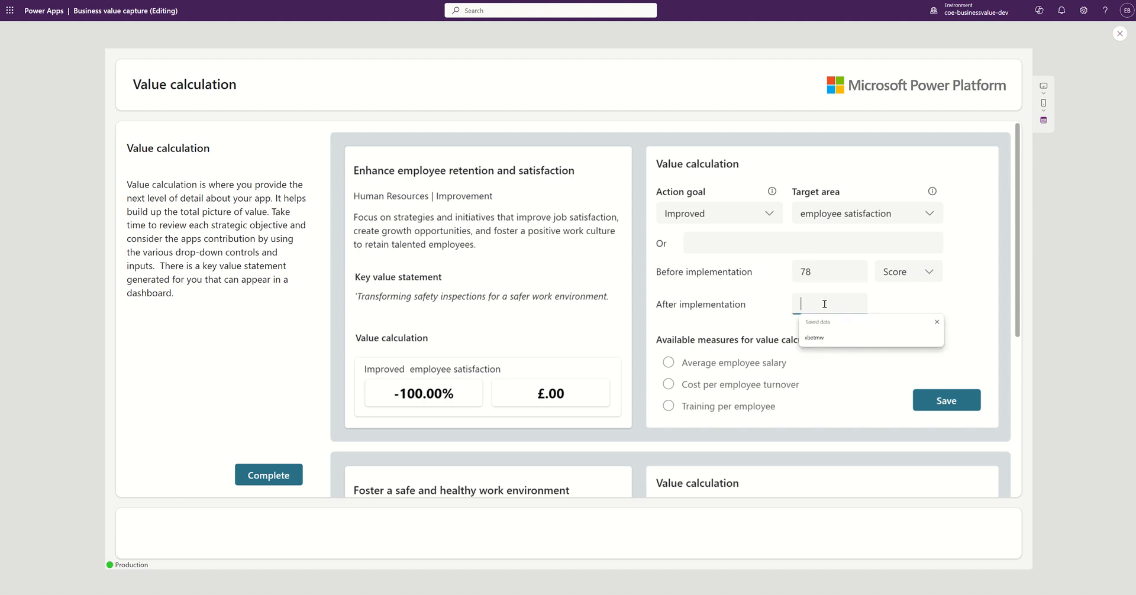
{"action": "type", "text": "99"}
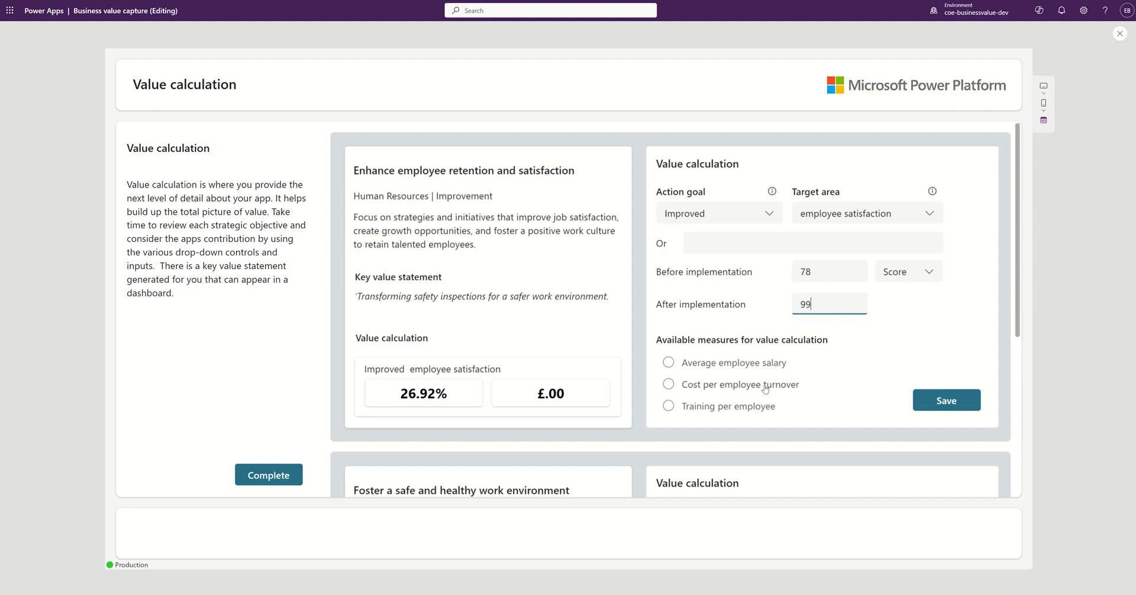
Step: Base the value on Cost per employee turnover, save it, and complete the assessment
{"action": "left_click", "coordinate": [668, 385]}
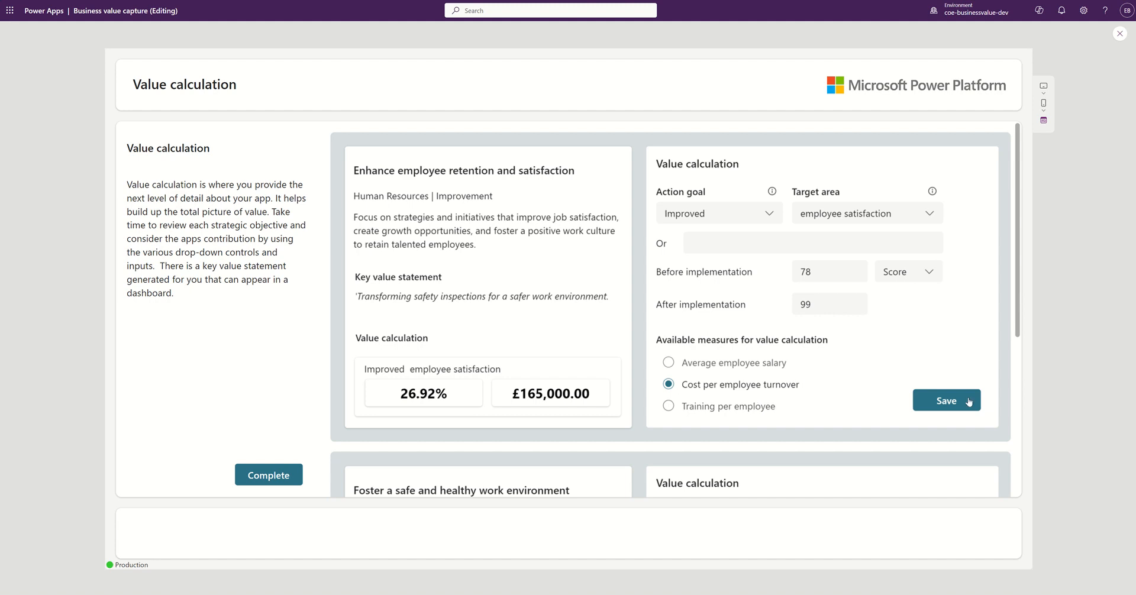
{"action": "left_click", "coordinate": [947, 402]}
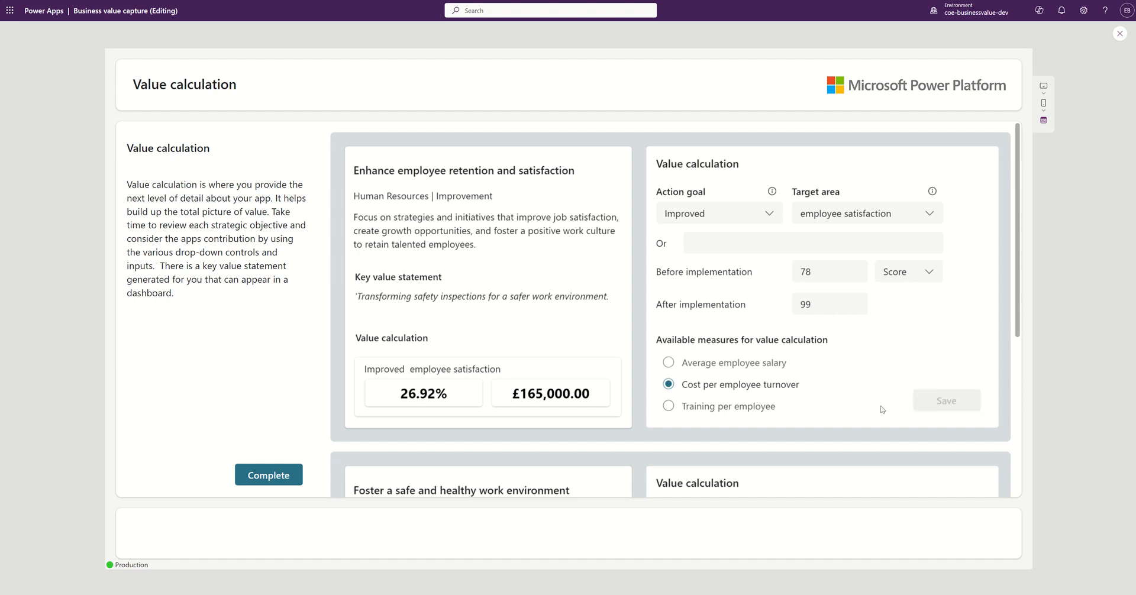
{"action": "left_click", "coordinate": [273, 474]}
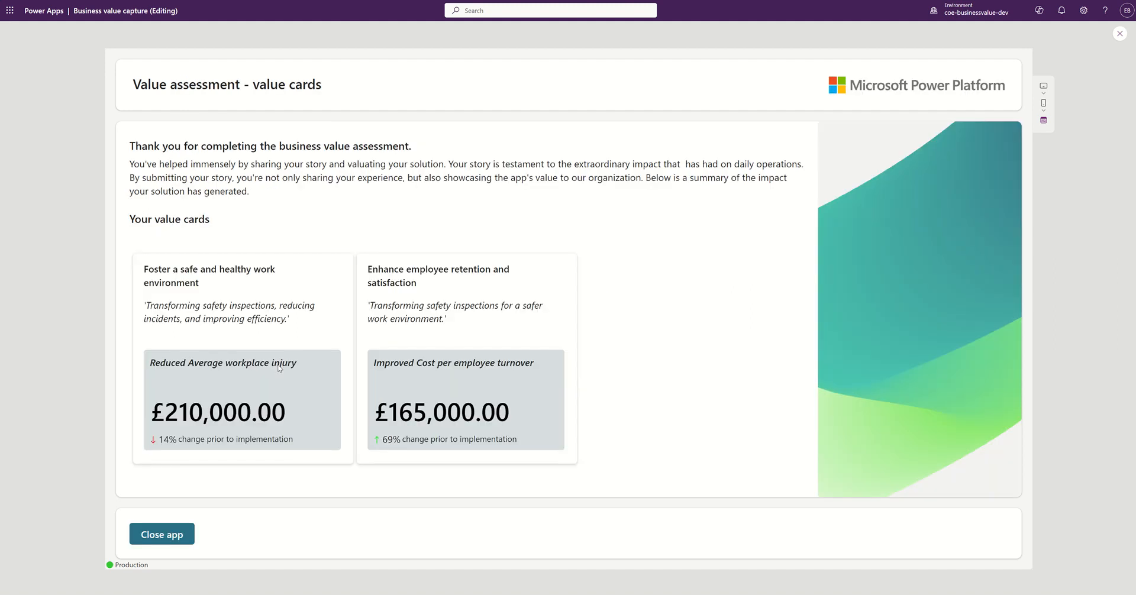